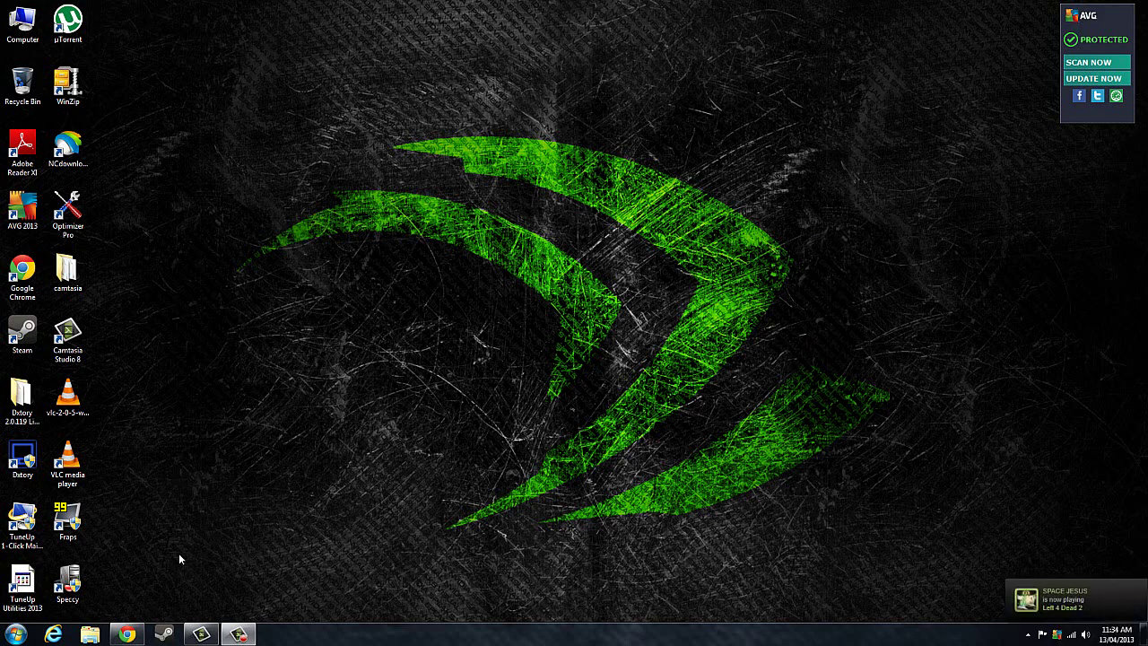
- Switch to Chrome, search Google for "winrar" and open the RARLAB WinRAR download page
{"action": "left_click", "coordinate": [127, 634]}
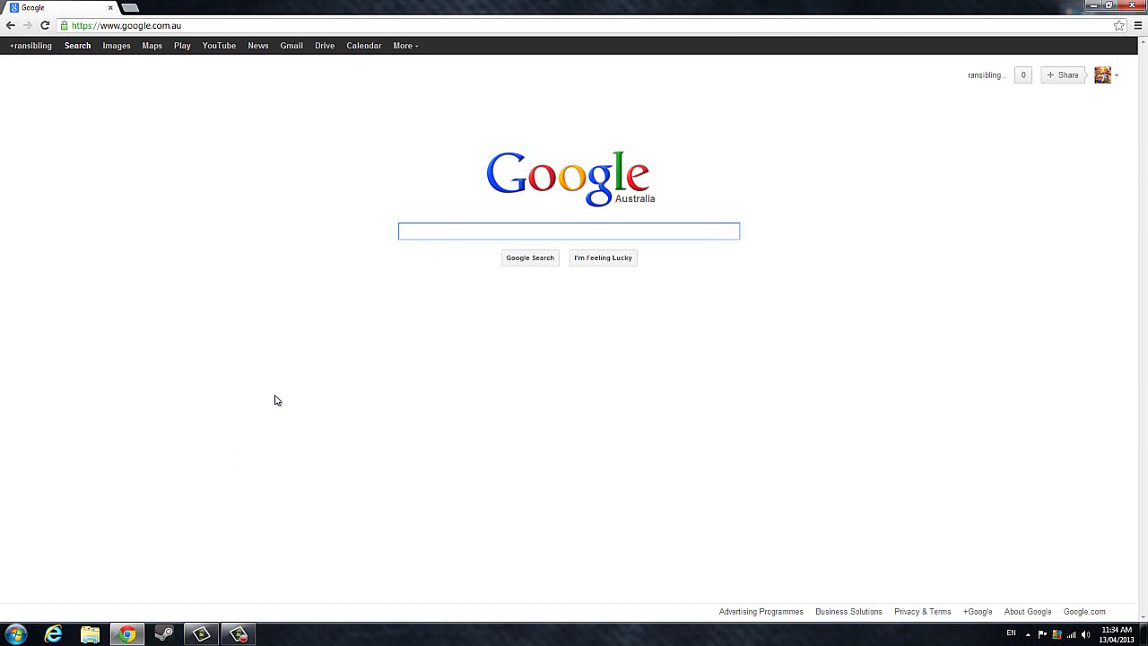
{"action": "type", "text": "winrar"}
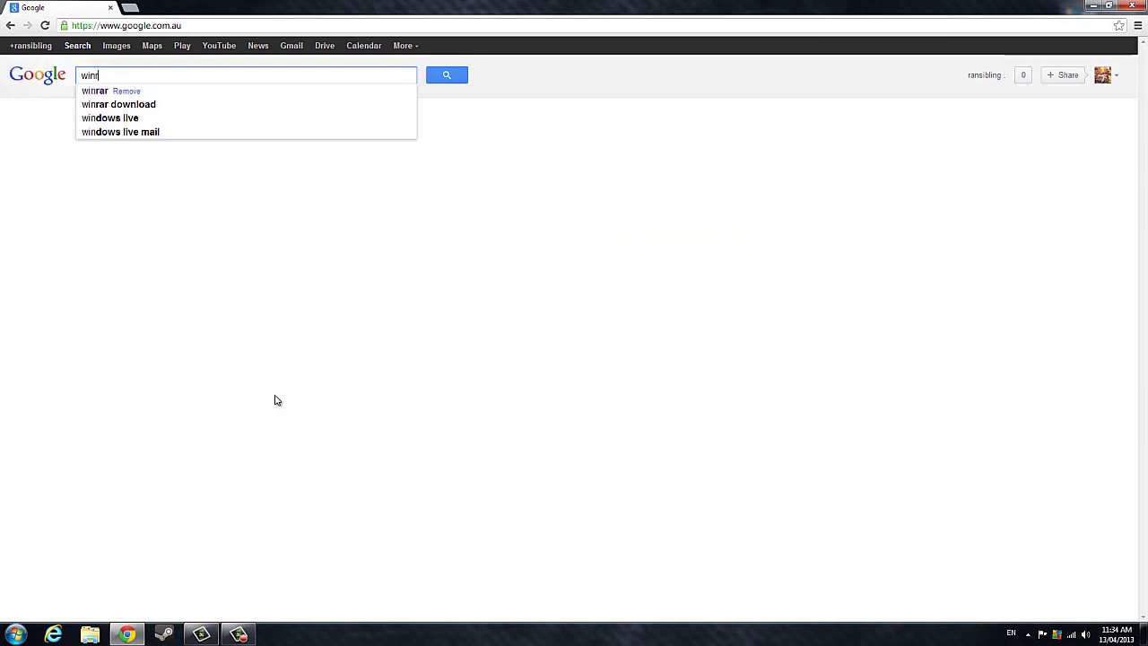
{"action": "key", "text": "Return"}
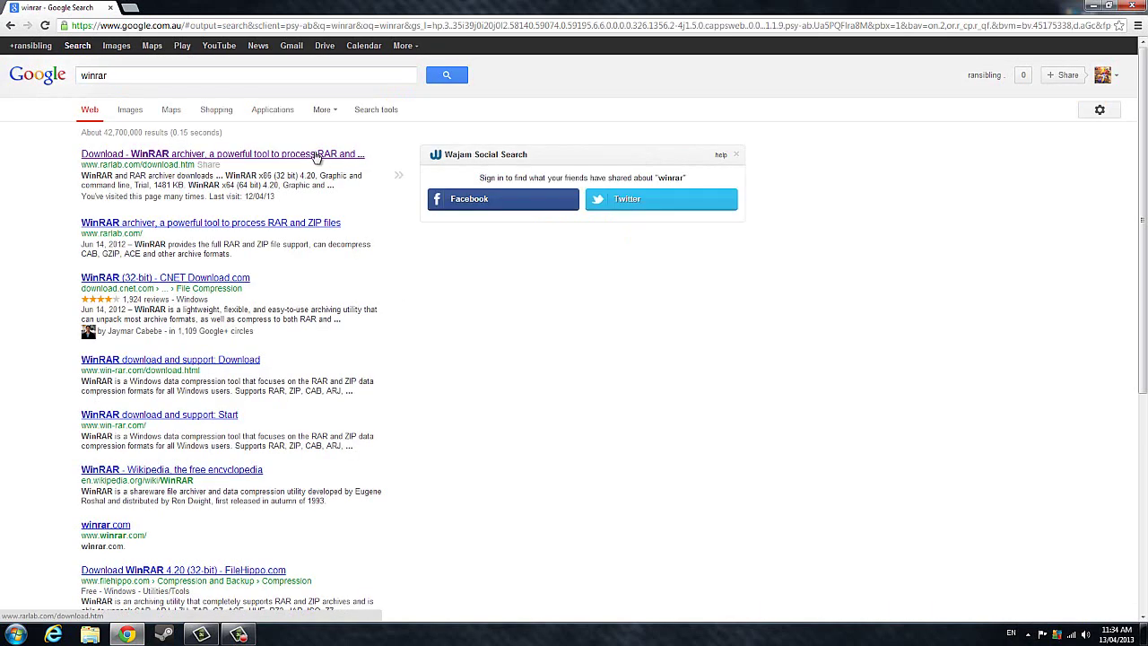
{"action": "left_click", "coordinate": [319, 155]}
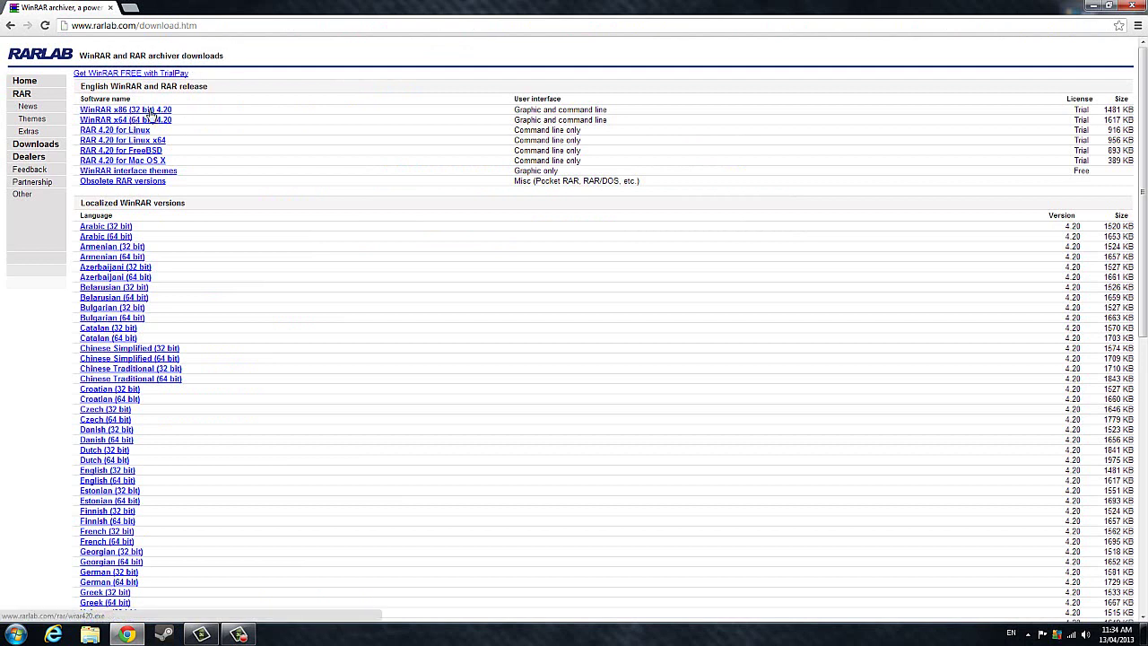
- Return to Google, search for "tr walkway" and open the TF2BANANA page for the tr_walkway map
{"action": "left_click", "coordinate": [7, 25]}
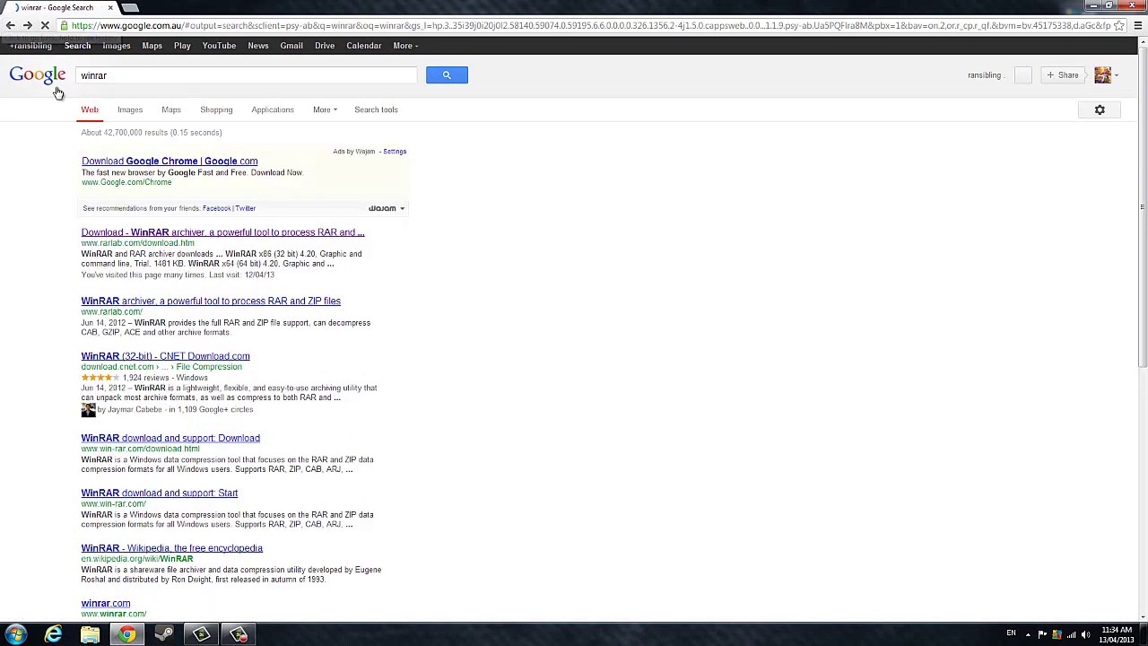
{"action": "left_click", "coordinate": [39, 88]}
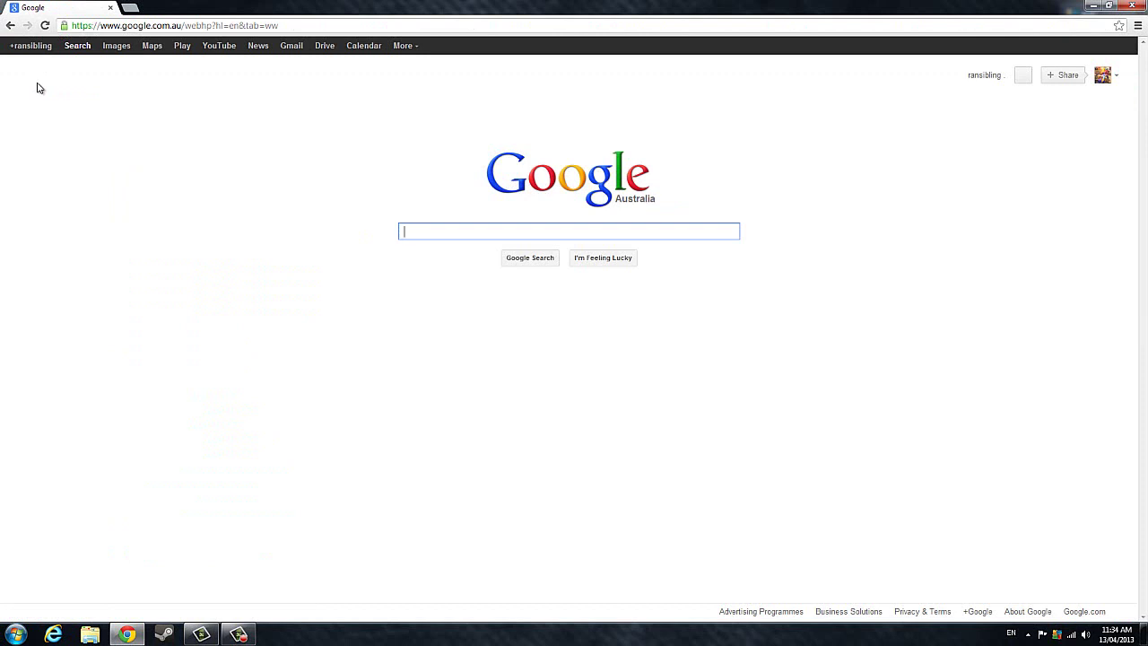
{"action": "type", "text": "tr"}
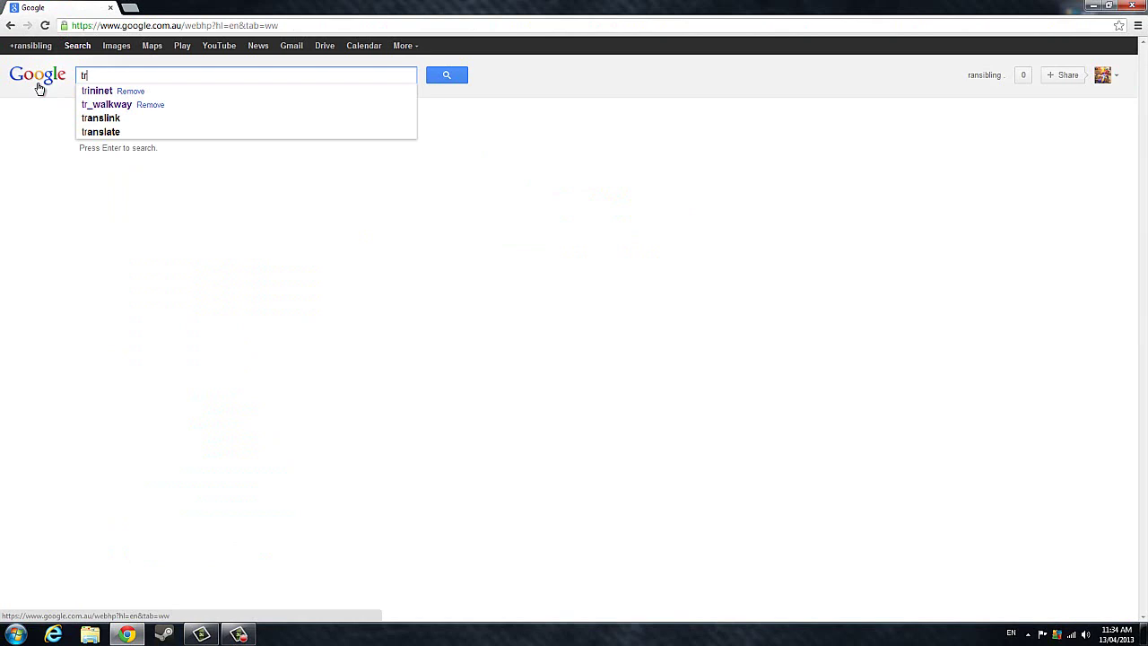
{"action": "type", "text": " walkway"}
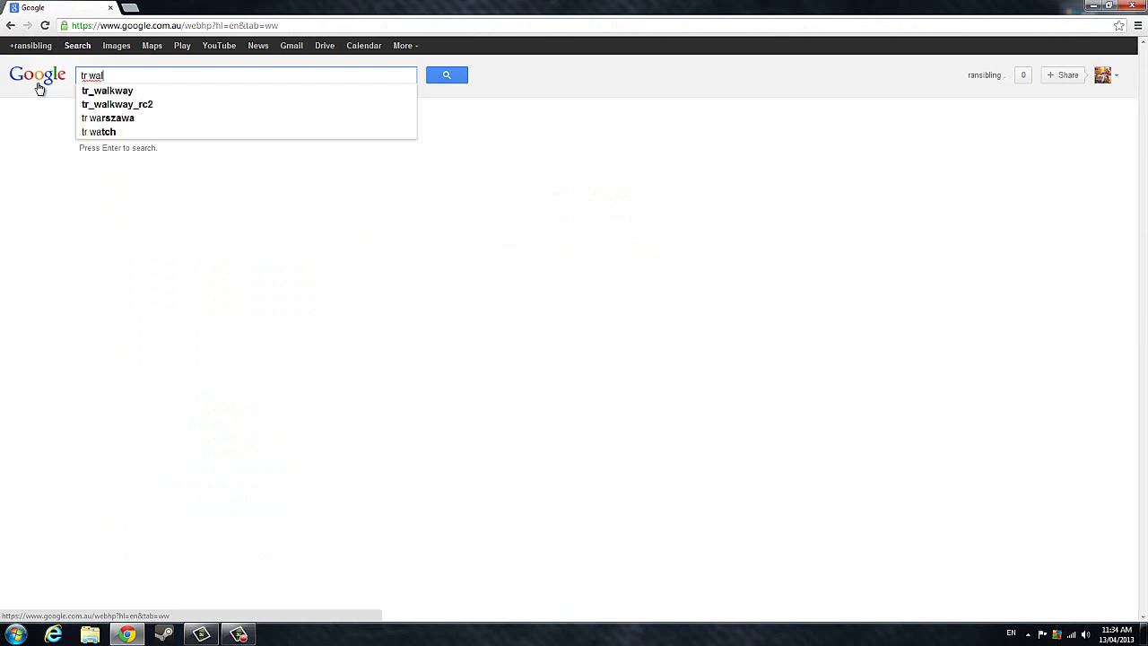
{"action": "key", "text": "Return"}
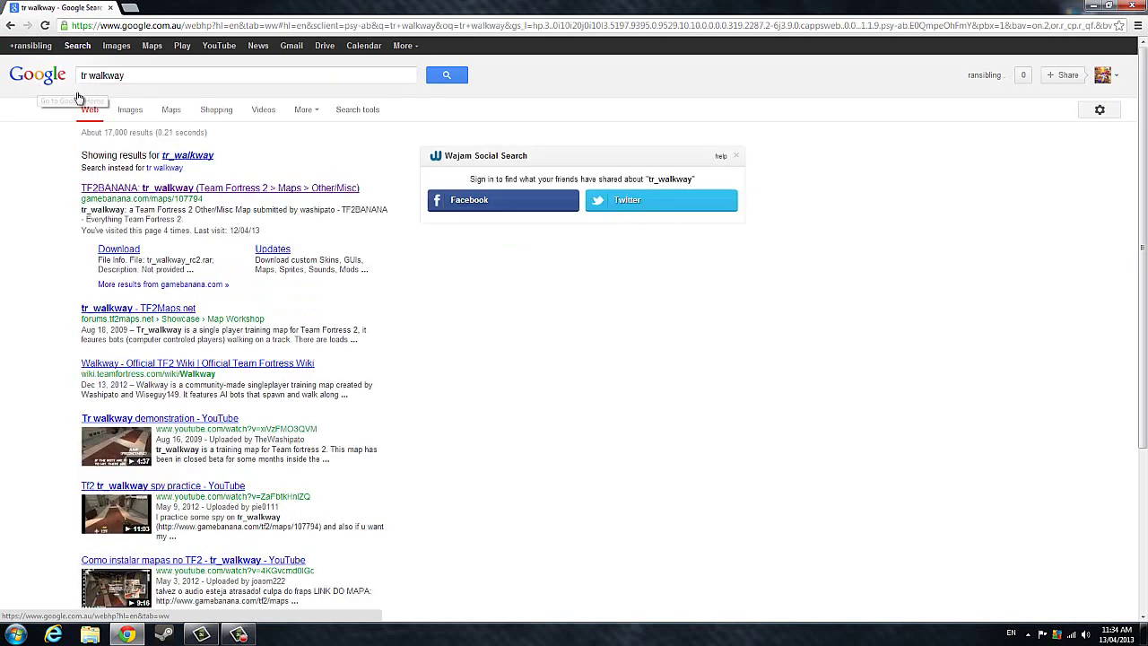
{"action": "left_click", "coordinate": [128, 268]}
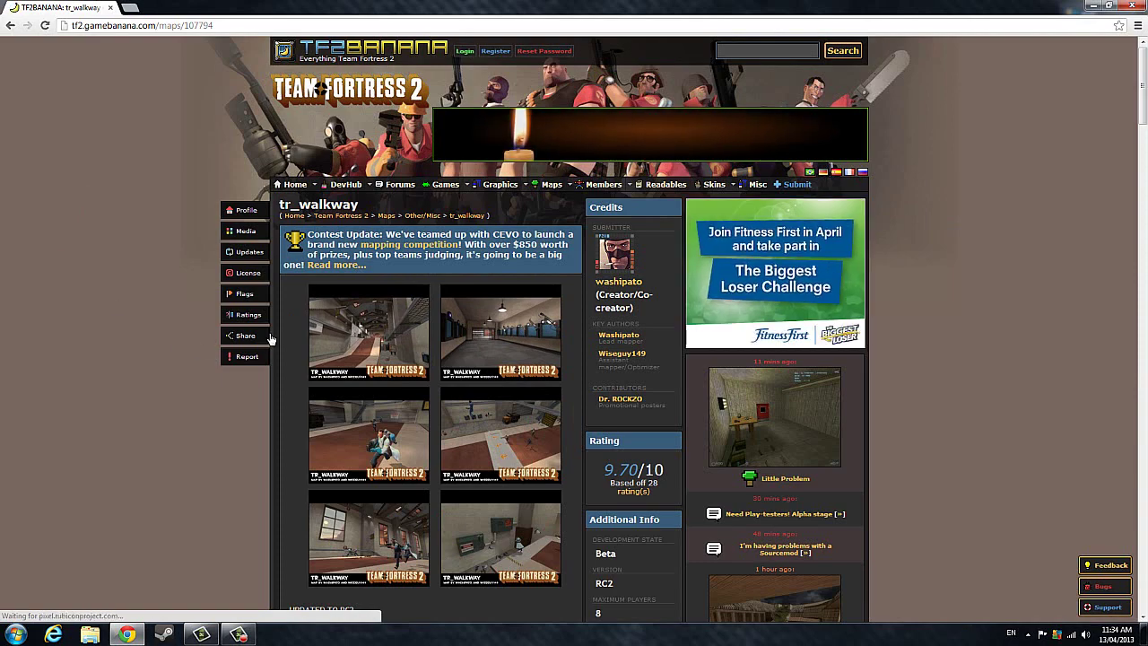
- Look through the tr_walkway map page, examining its screenshots, description and list of map features
{"action": "scroll", "coordinate": [85, 366], "scroll_direction": "down", "scroll_amount": 4}
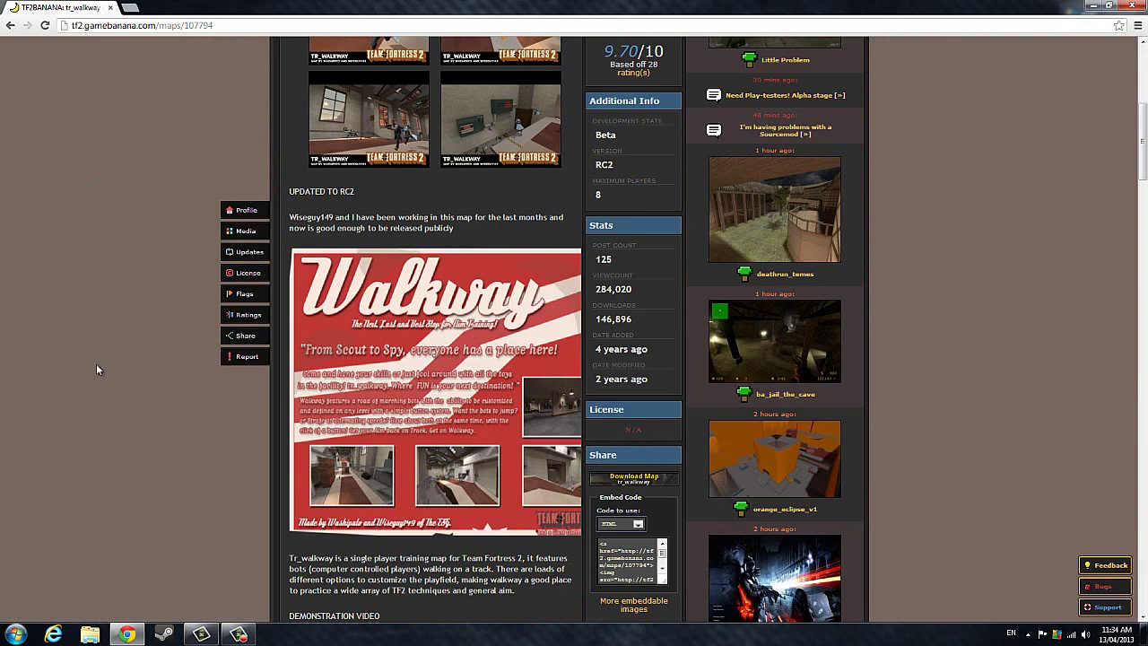
{"action": "scroll", "coordinate": [97, 369], "scroll_direction": "up", "scroll_amount": 3}
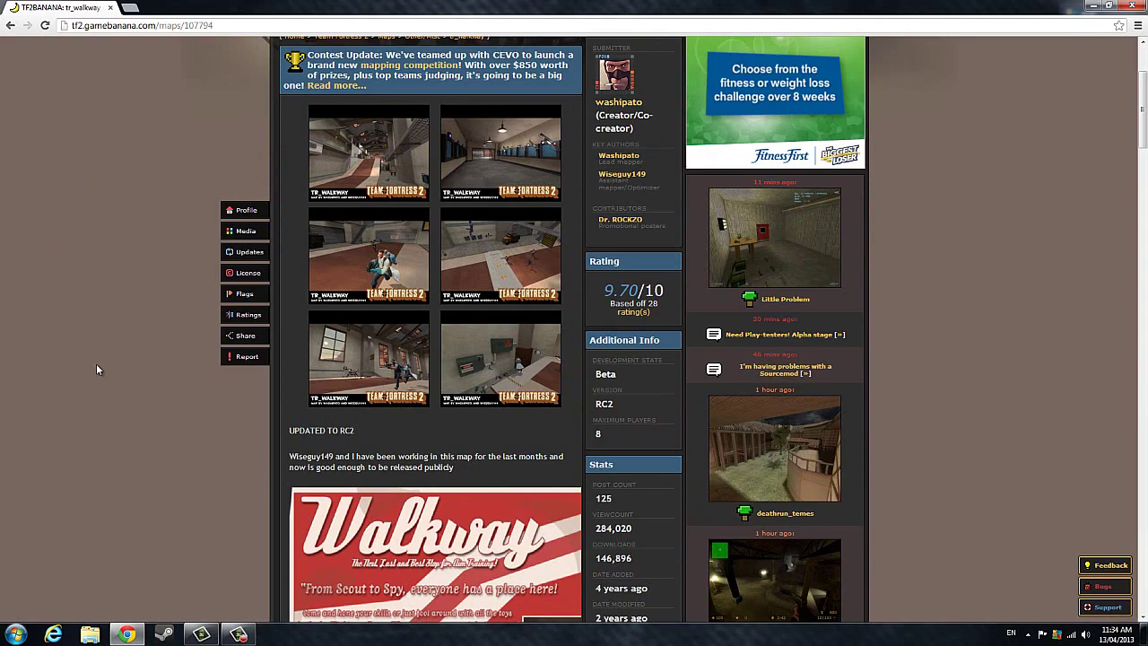
{"action": "scroll", "coordinate": [97, 370], "scroll_direction": "down", "scroll_amount": 2}
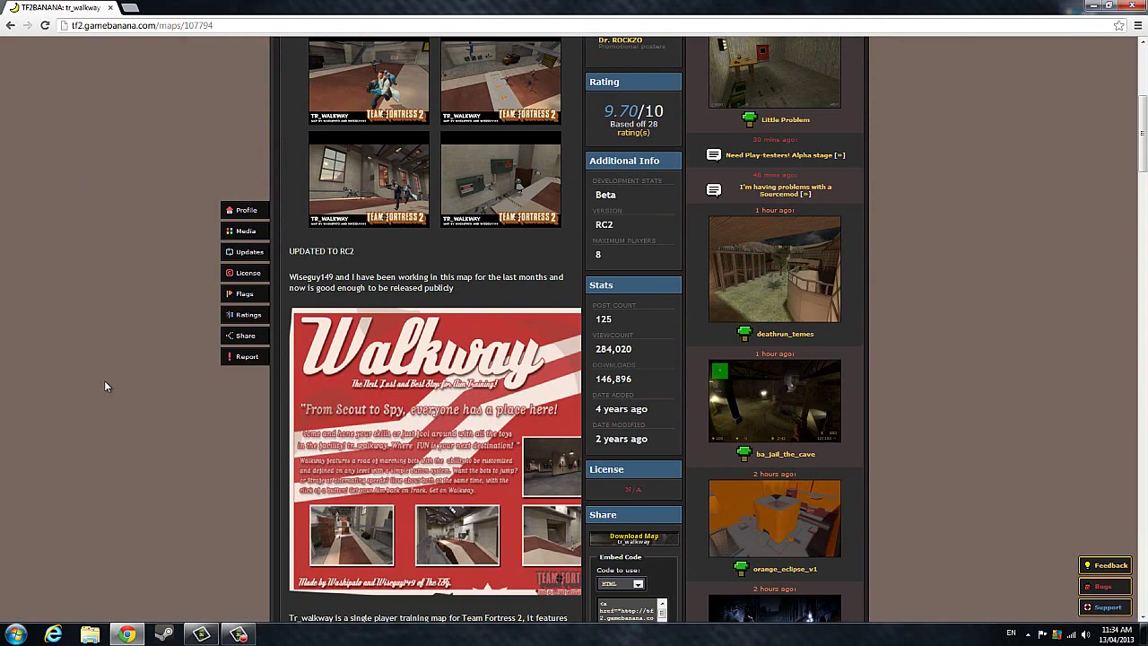
{"action": "scroll", "coordinate": [104, 384], "scroll_direction": "down", "scroll_amount": 3}
{"action": "scroll", "coordinate": [105, 385], "scroll_direction": "down", "scroll_amount": 4}
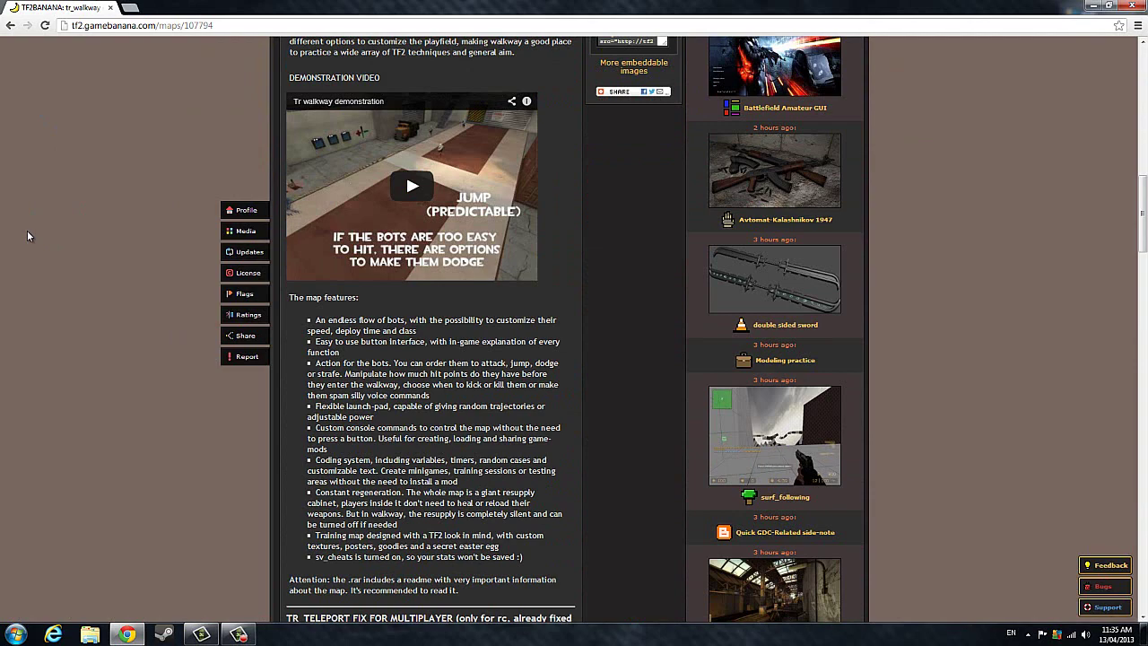
{"action": "left_click_drag", "start_coordinate": [301, 310], "coordinate": [454, 561]}
{"action": "left_click", "coordinate": [121, 394]}
- Download the tr_walkway_rc2.rar map archive, using the direct link on its download page
{"action": "scroll", "coordinate": [82, 177], "scroll_direction": "down", "scroll_amount": 3}
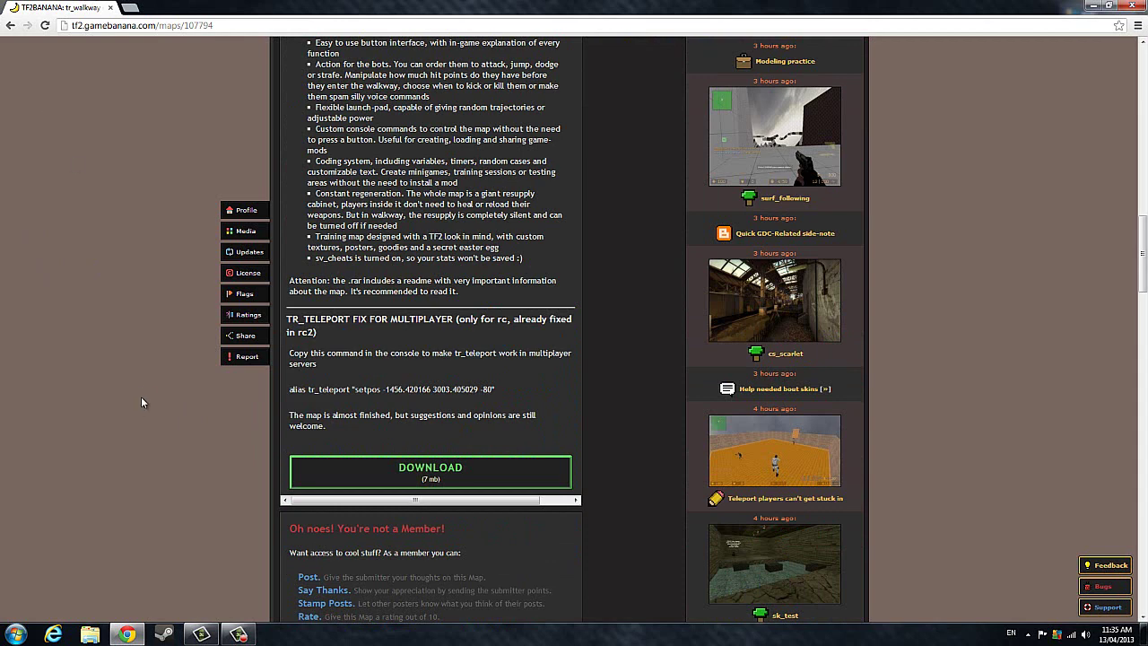
{"action": "left_click", "coordinate": [345, 464]}
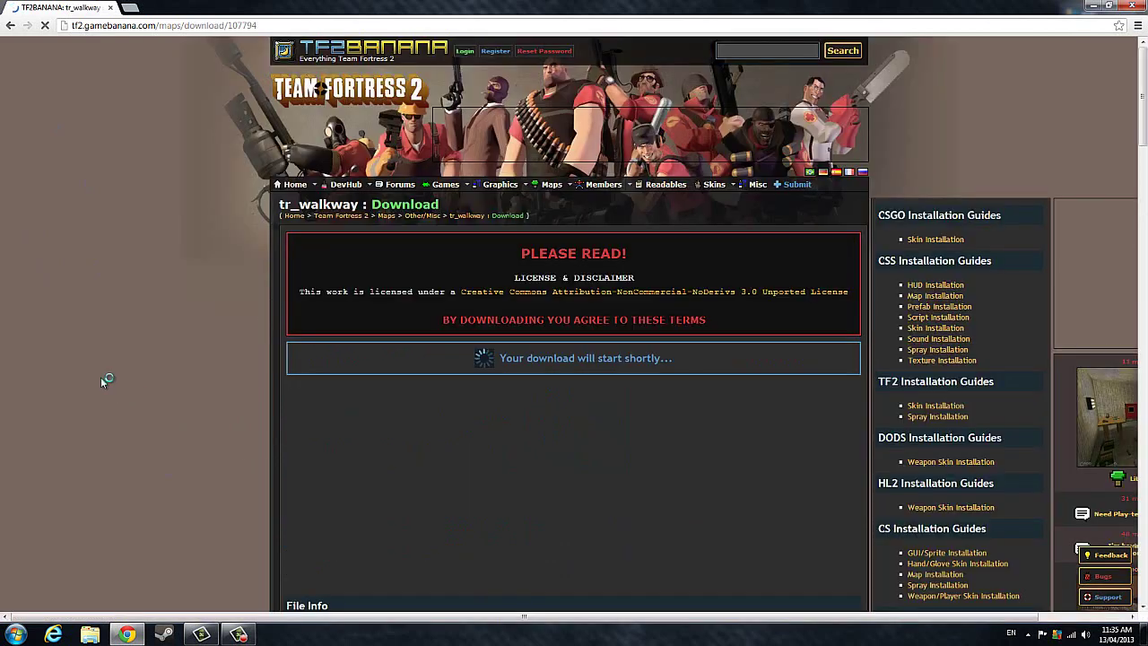
{"action": "scroll", "coordinate": [101, 376], "scroll_direction": "down", "scroll_amount": 1}
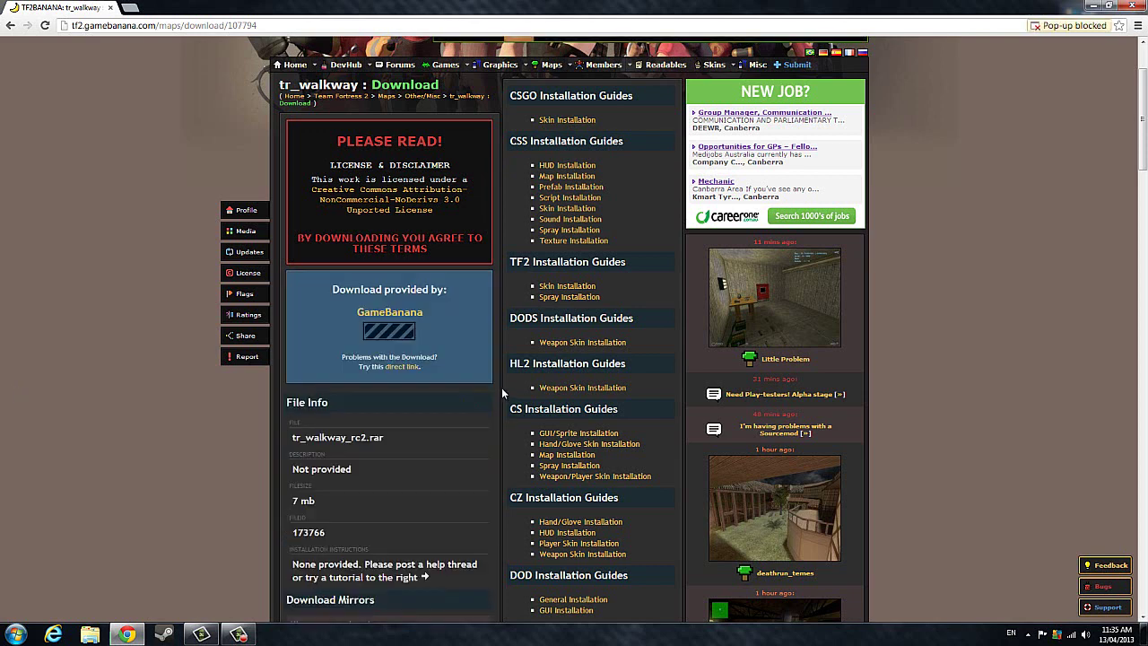
{"action": "left_click", "coordinate": [401, 367]}
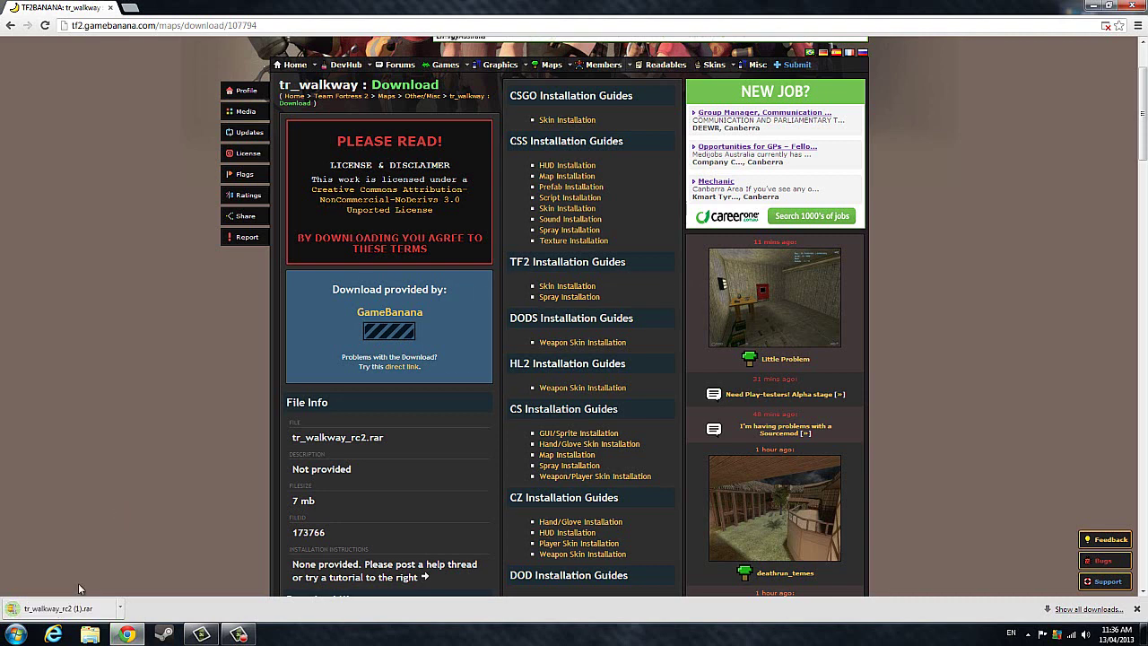
{"action": "left_click", "coordinate": [81, 608]}
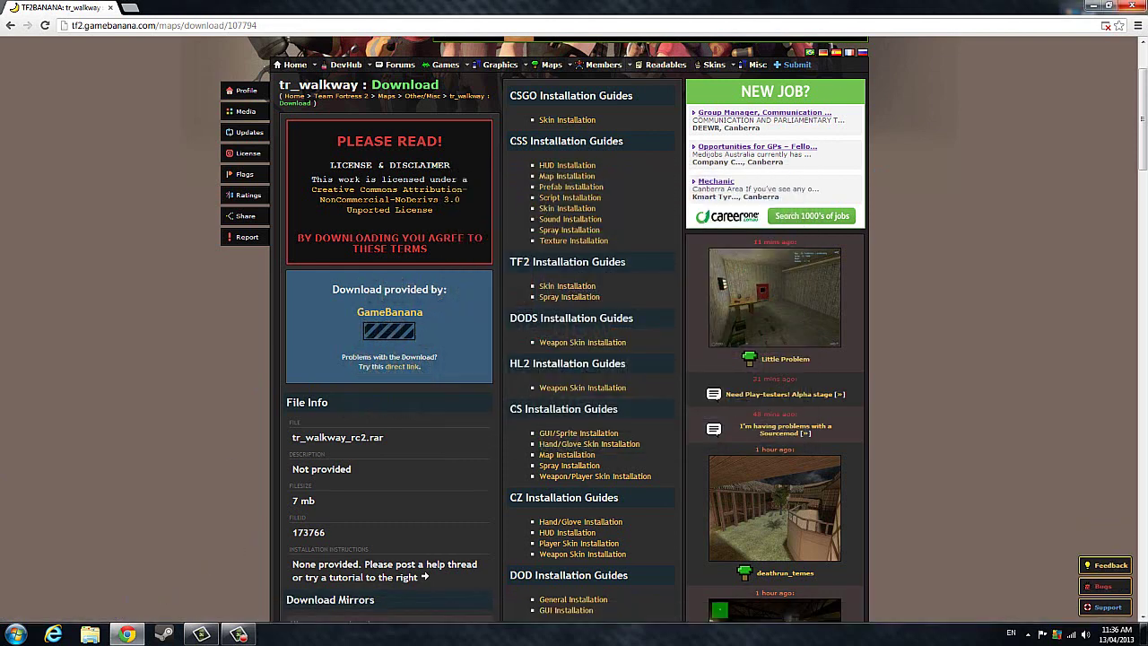
- Move the tr_walkway_rc2 archive from the Downloads folder to the desktop and extract its contents there
{"action": "key", "text": "super+d"}
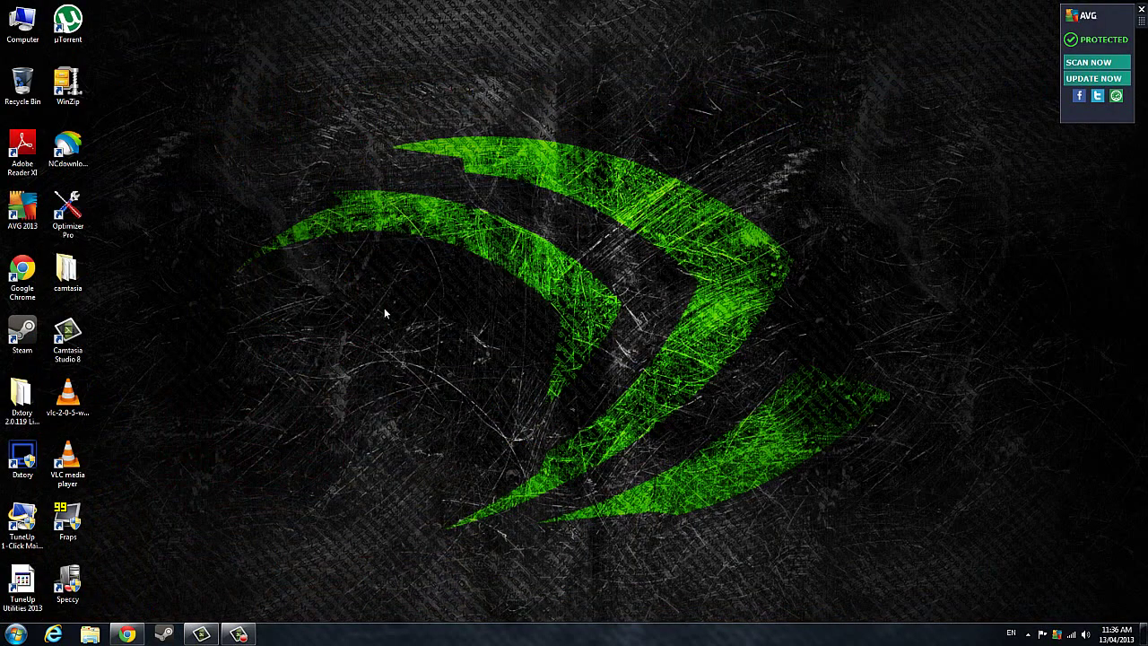
{"action": "double_click", "coordinate": [16, 24]}
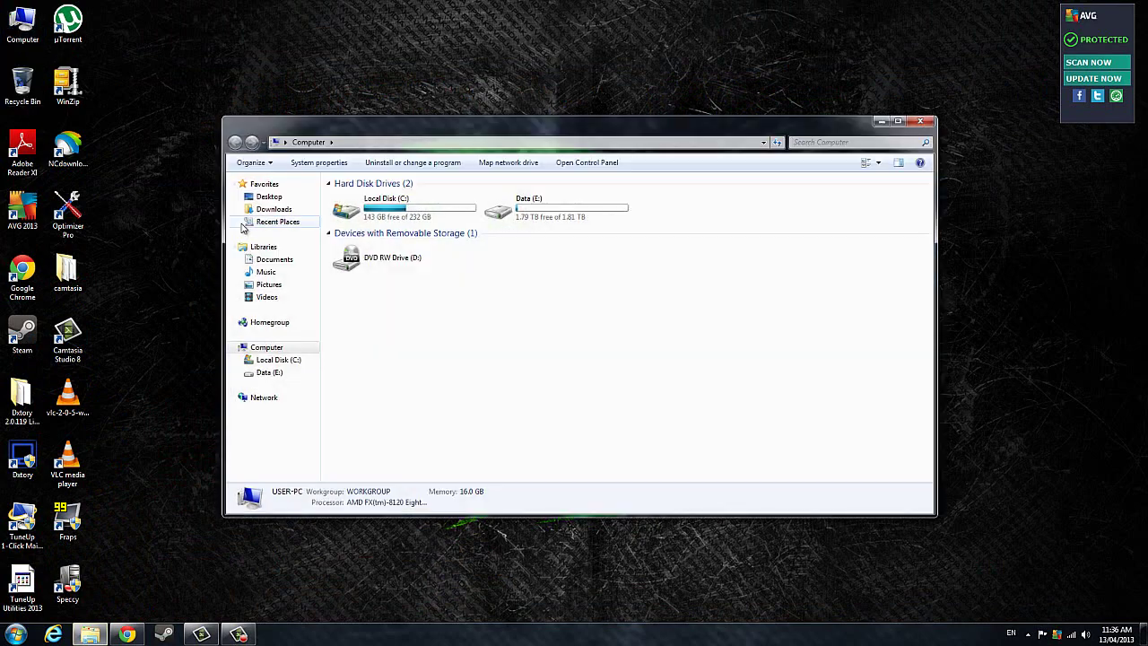
{"action": "left_click", "coordinate": [272, 209]}
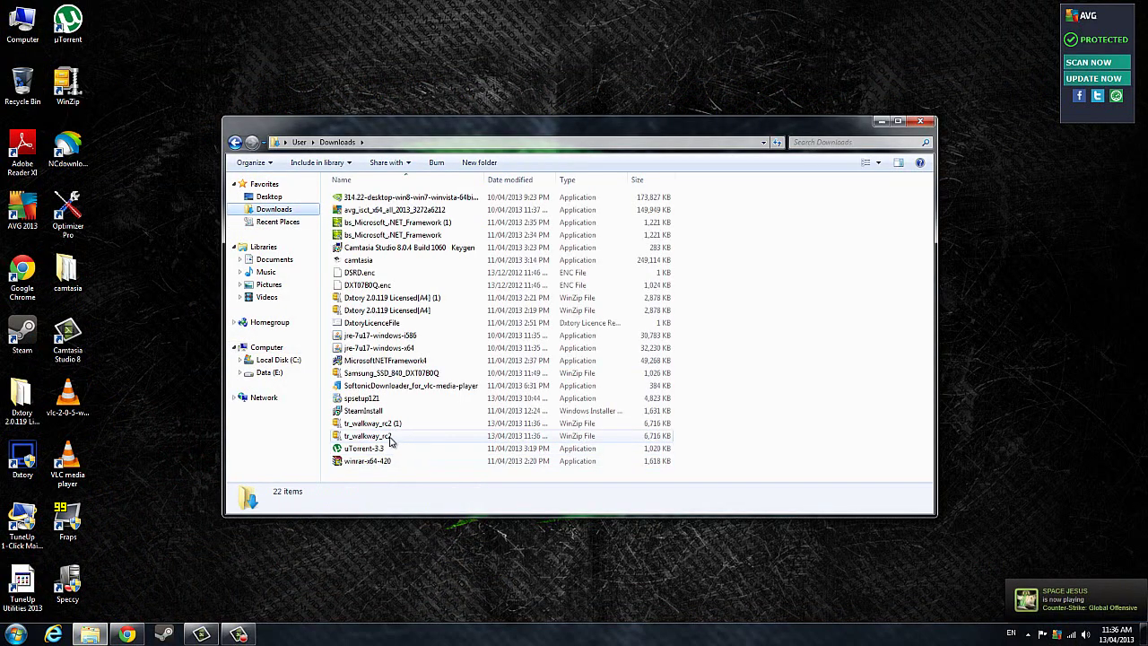
{"action": "left_click_drag", "start_coordinate": [390, 439], "coordinate": [240, 68]}
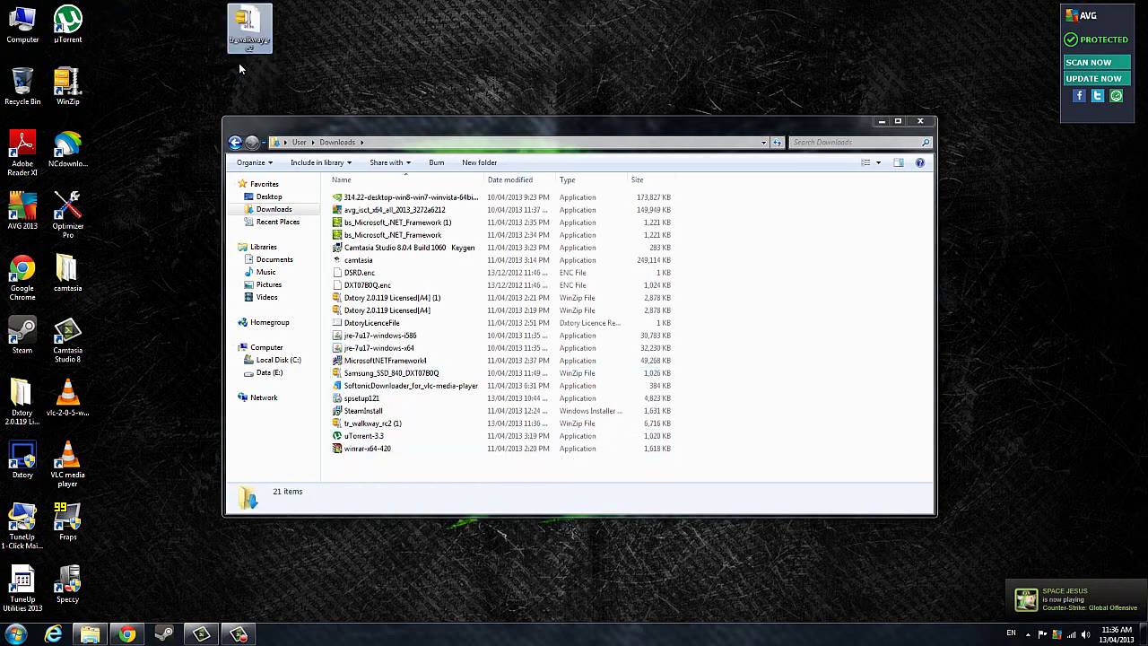
{"action": "left_click", "coordinate": [920, 121]}
{"action": "right_click", "coordinate": [267, 22]}
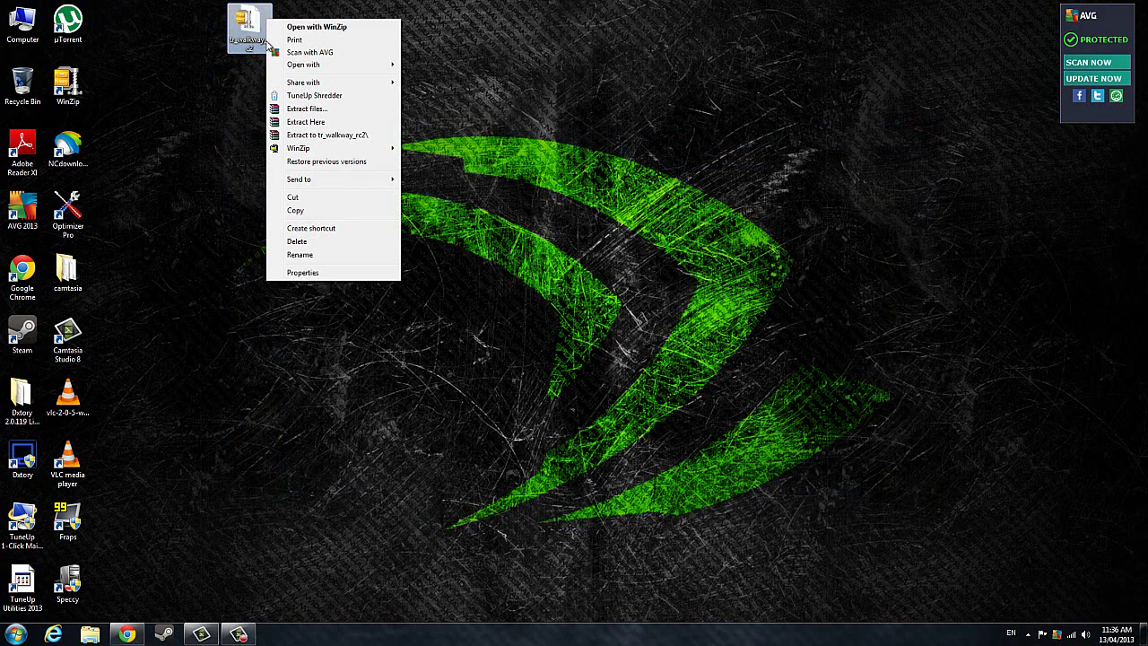
{"action": "left_click", "coordinate": [337, 121]}
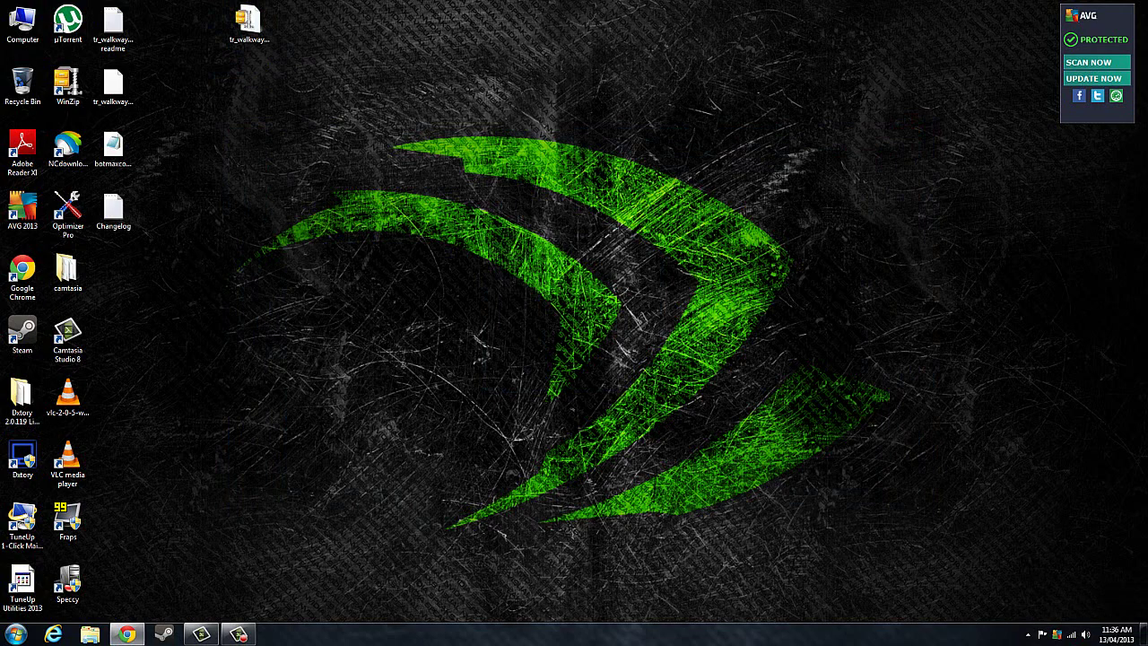
- Open the Steam folder inside Program Files (x86) on Local Disk (C:) in Windows Explorer
{"action": "left_click", "coordinate": [15, 635]}
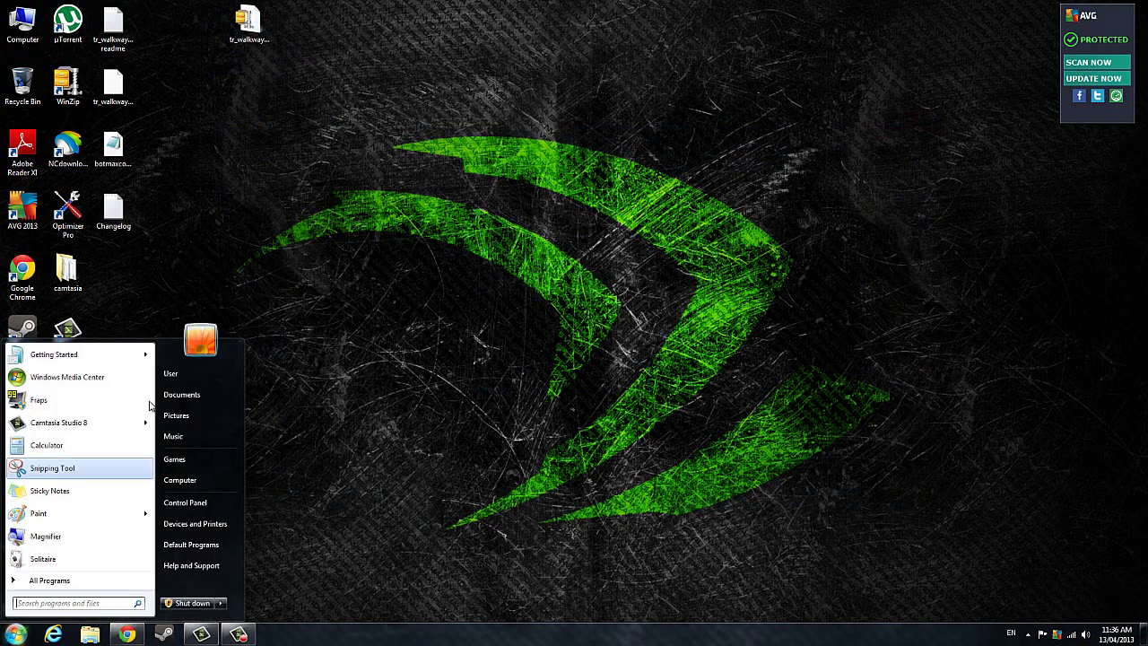
{"action": "left_click", "coordinate": [179, 480]}
{"action": "left_click", "coordinate": [386, 208]}
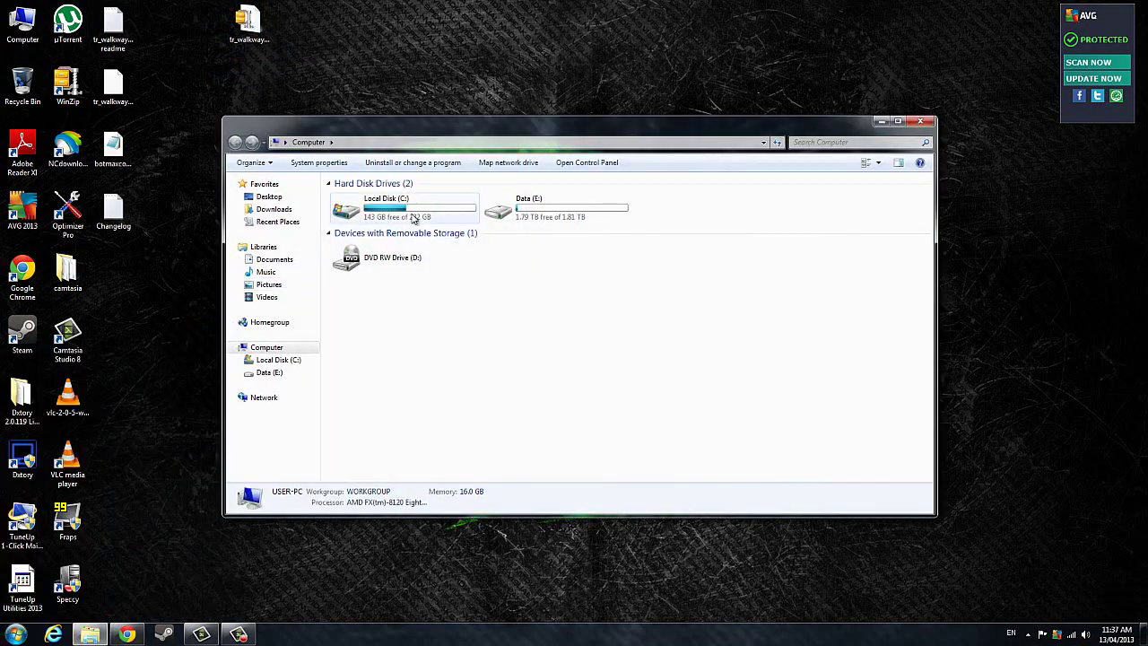
{"action": "double_click", "coordinate": [386, 208]}
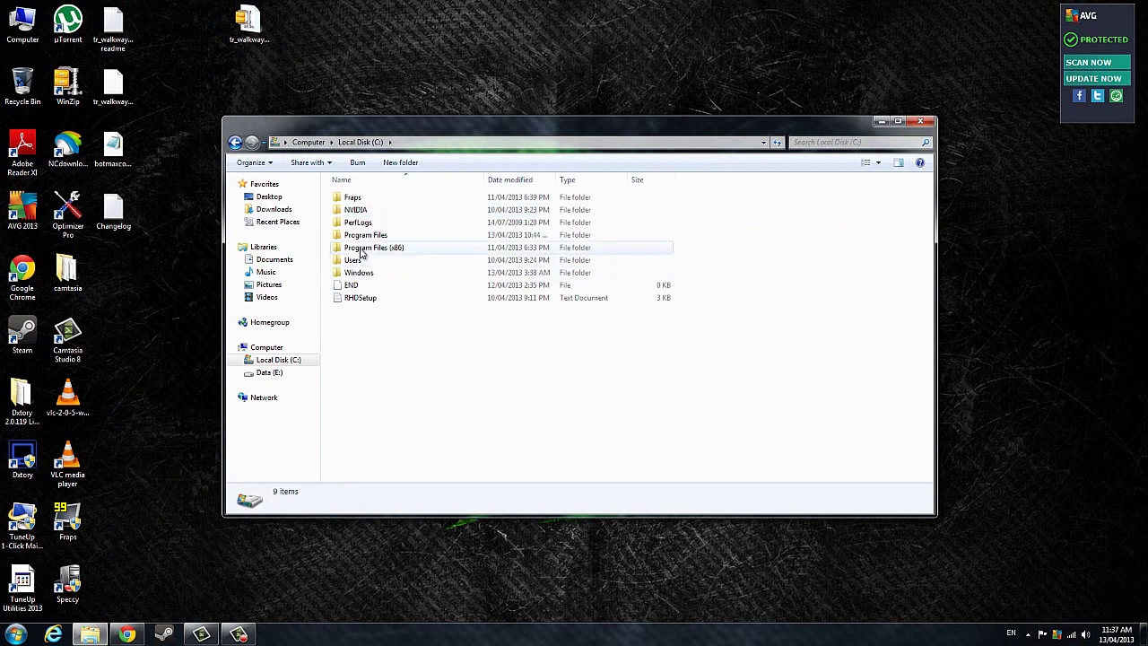
{"action": "double_click", "coordinate": [362, 254]}
{"action": "scroll", "coordinate": [379, 451], "scroll_direction": "down", "scroll_amount": 2}
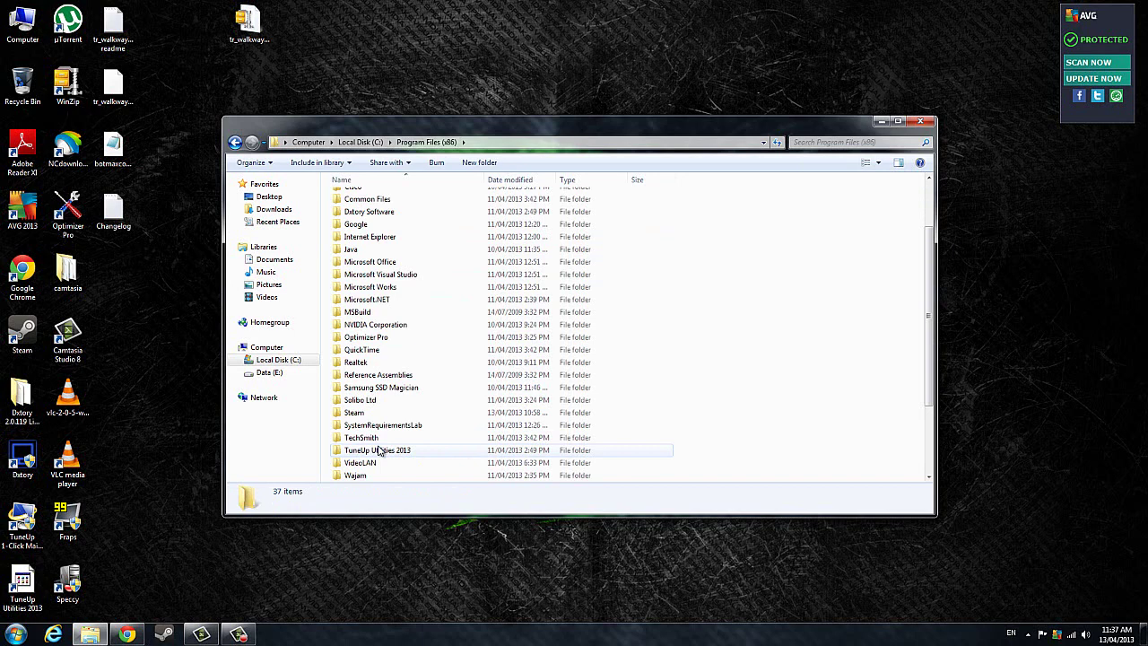
{"action": "scroll", "coordinate": [379, 451], "scroll_direction": "down", "scroll_amount": 2}
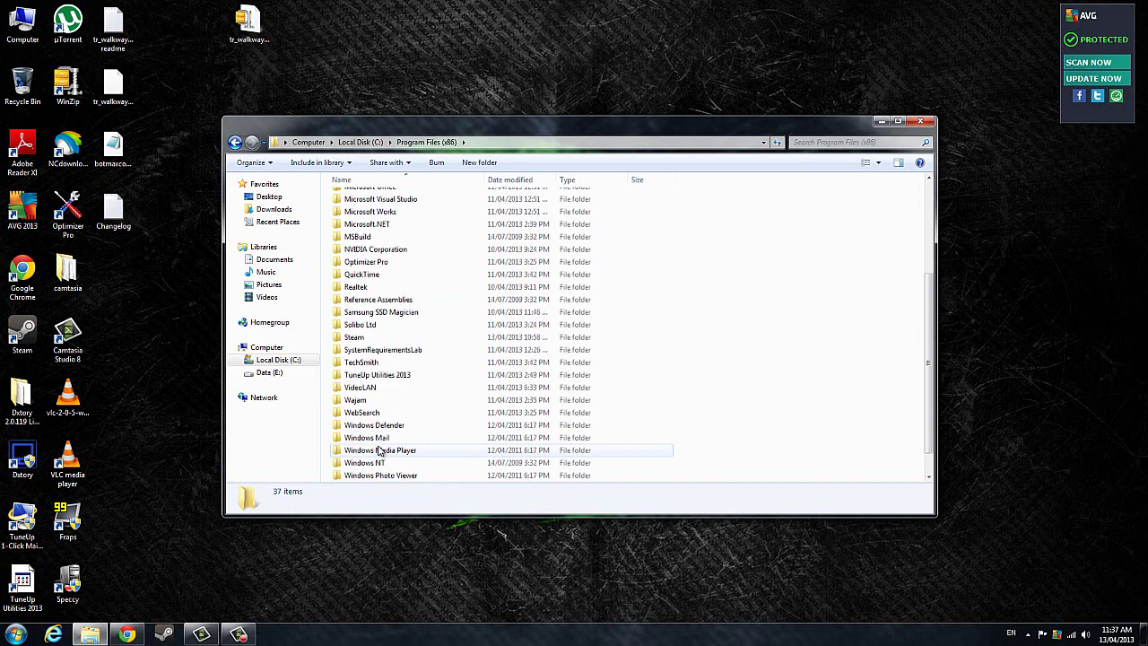
{"action": "double_click", "coordinate": [366, 339]}
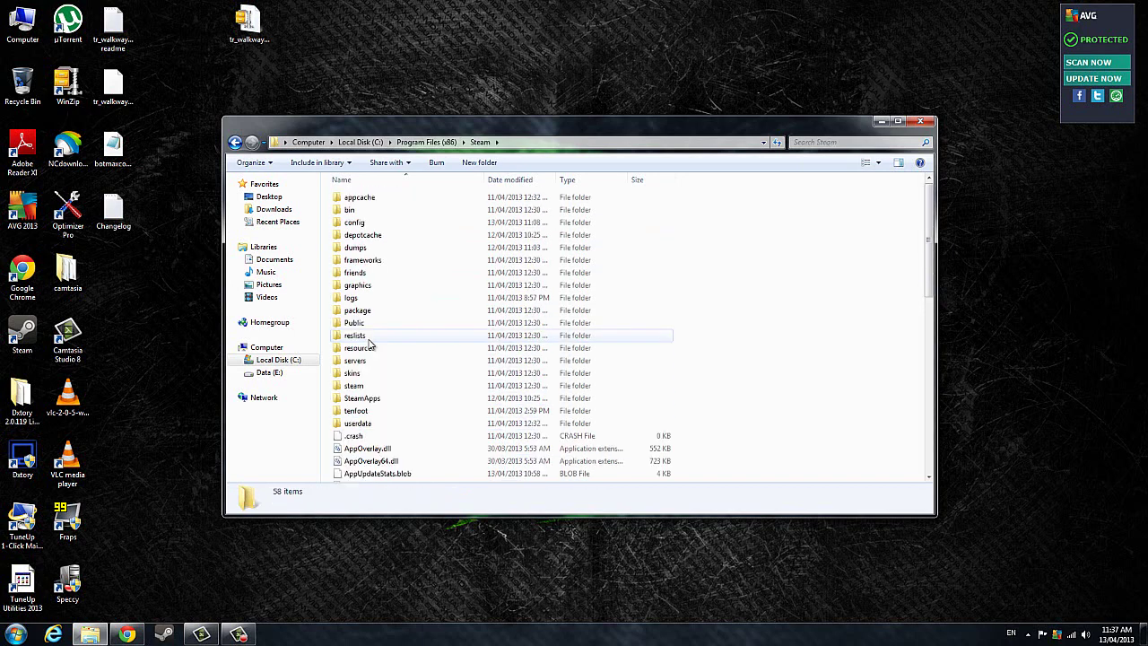
- Open the Team Fortress 2 maps folder under SteamApps, the Steam account's folder, team fortress 2 and tf
{"action": "double_click", "coordinate": [351, 398]}
{"action": "left_click", "coordinate": [361, 225]}
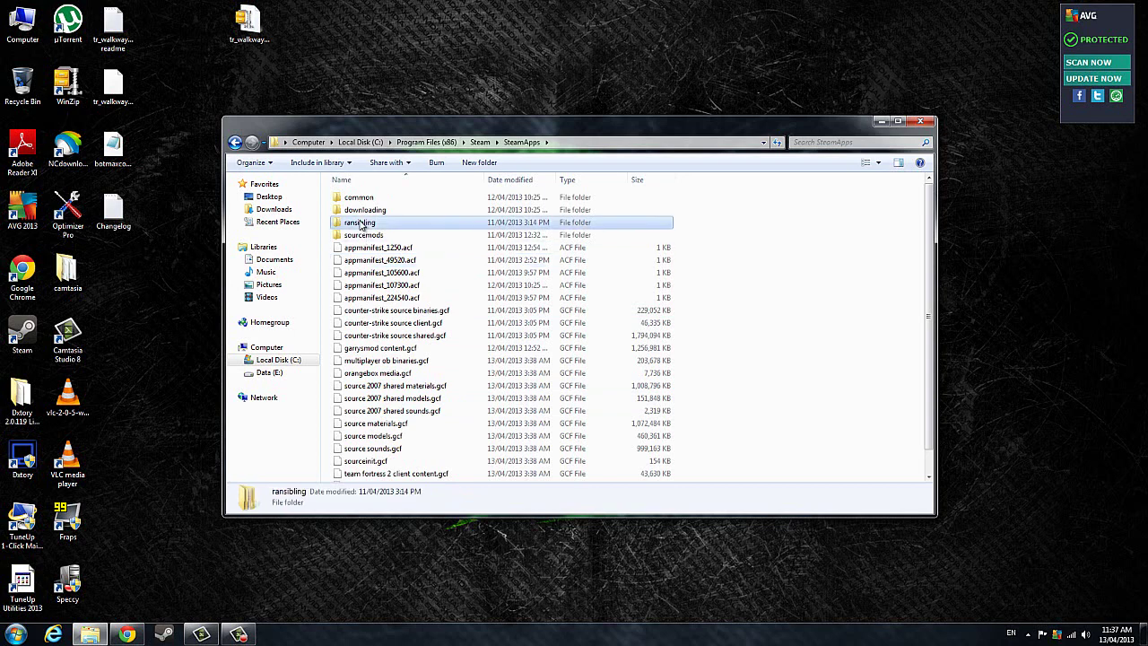
{"action": "double_click", "coordinate": [361, 225]}
{"action": "double_click", "coordinate": [359, 199]}
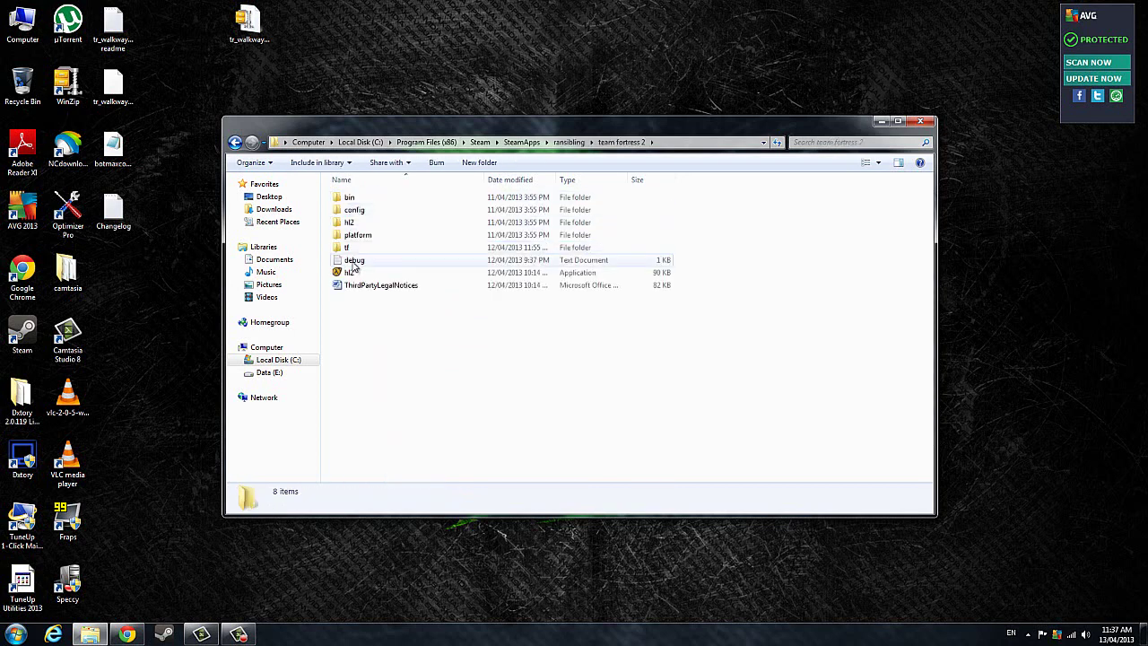
{"action": "double_click", "coordinate": [348, 248]}
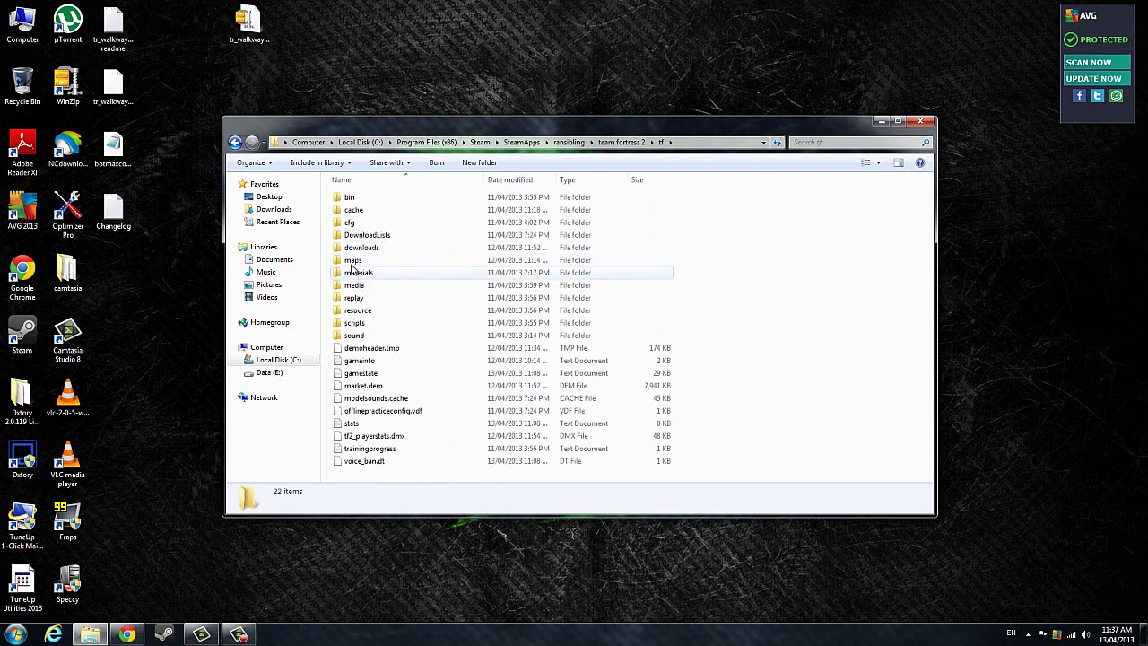
{"action": "double_click", "coordinate": [353, 262]}
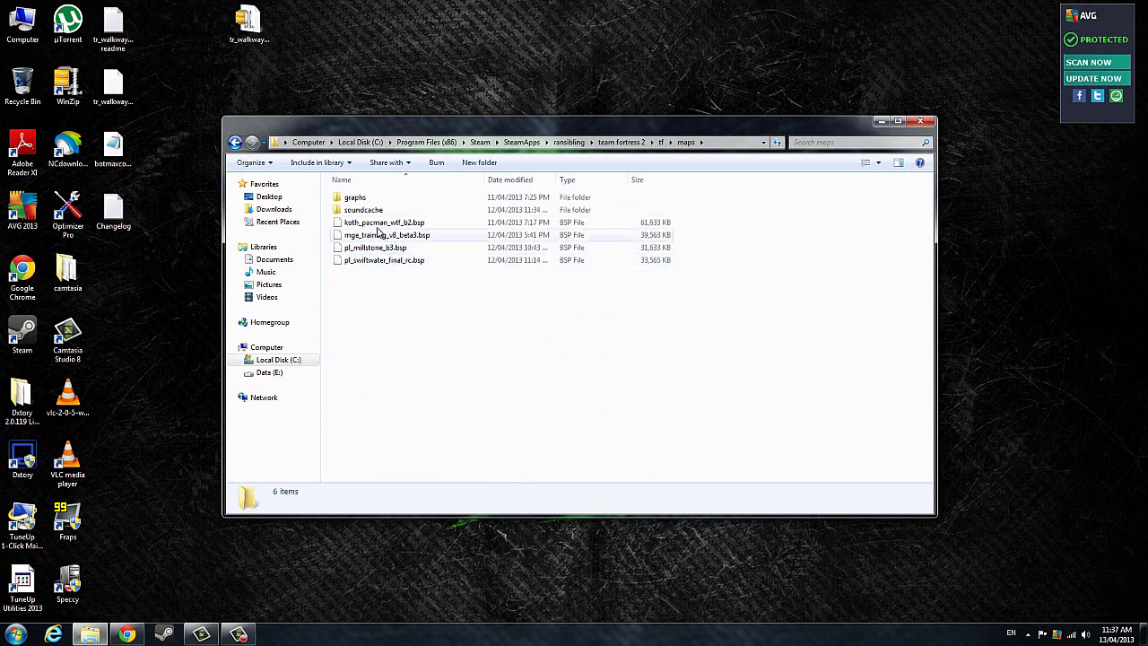
- Move the extracted tr_walkway_rc2.bsp file from the desktop into the Team Fortress 2 maps folder
{"action": "left_click", "coordinate": [123, 95]}
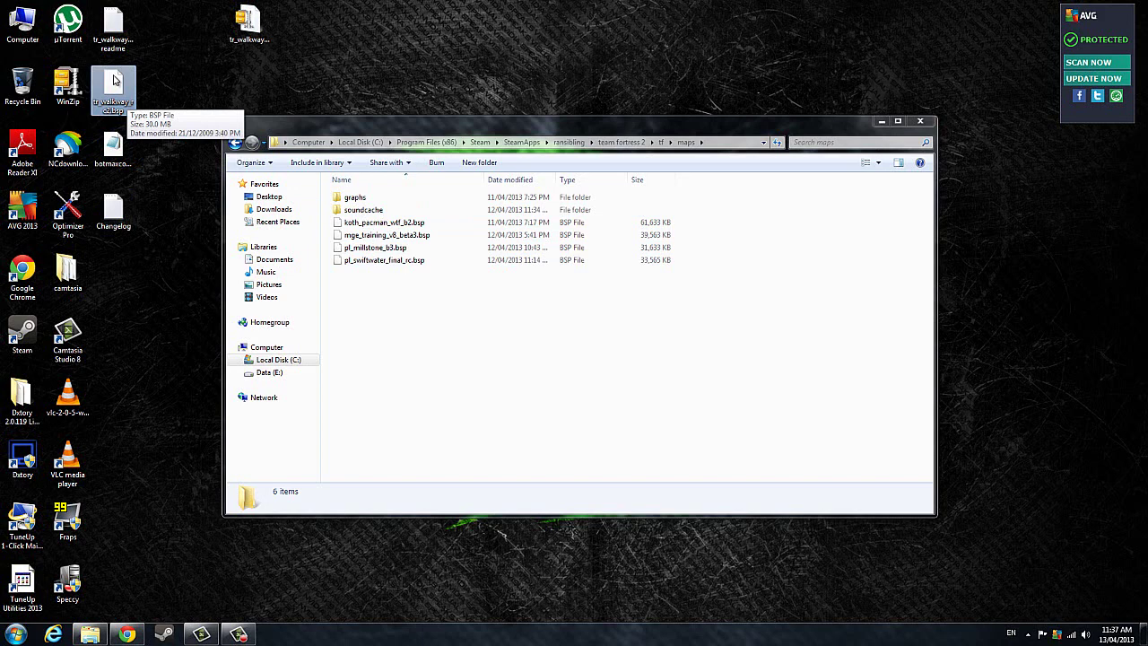
{"action": "left_click_drag", "start_coordinate": [114, 81], "coordinate": [455, 351]}
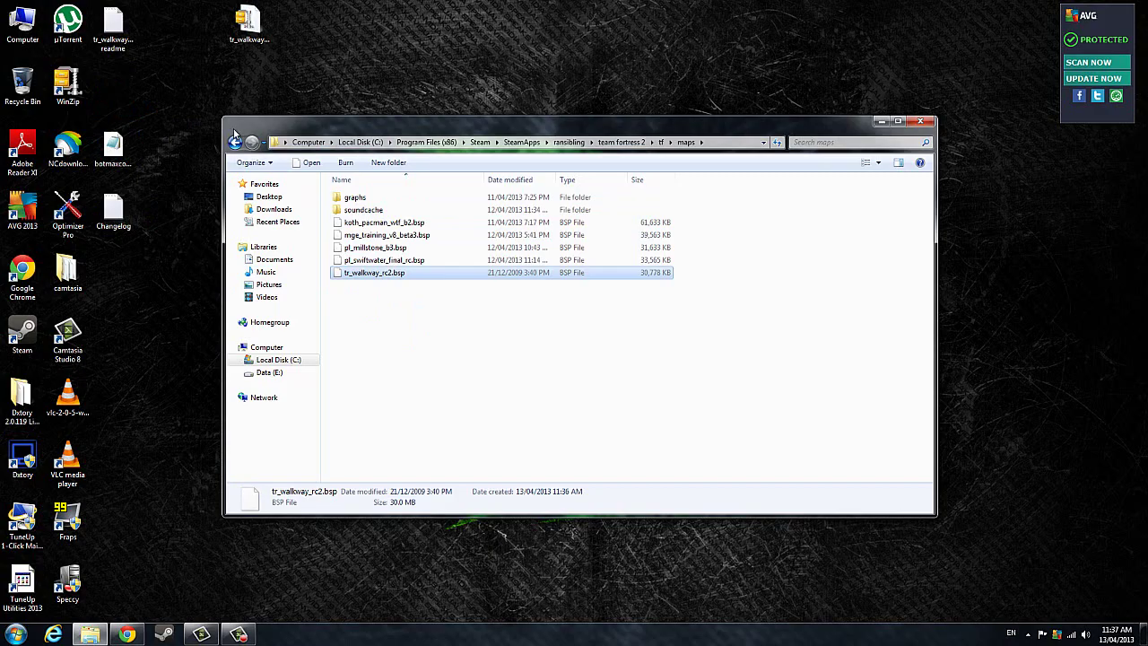
- Switch to Team Fortress 2, create a server with tr_walkway_rc2 as its map and start it
{"action": "left_click", "coordinate": [237, 632]}
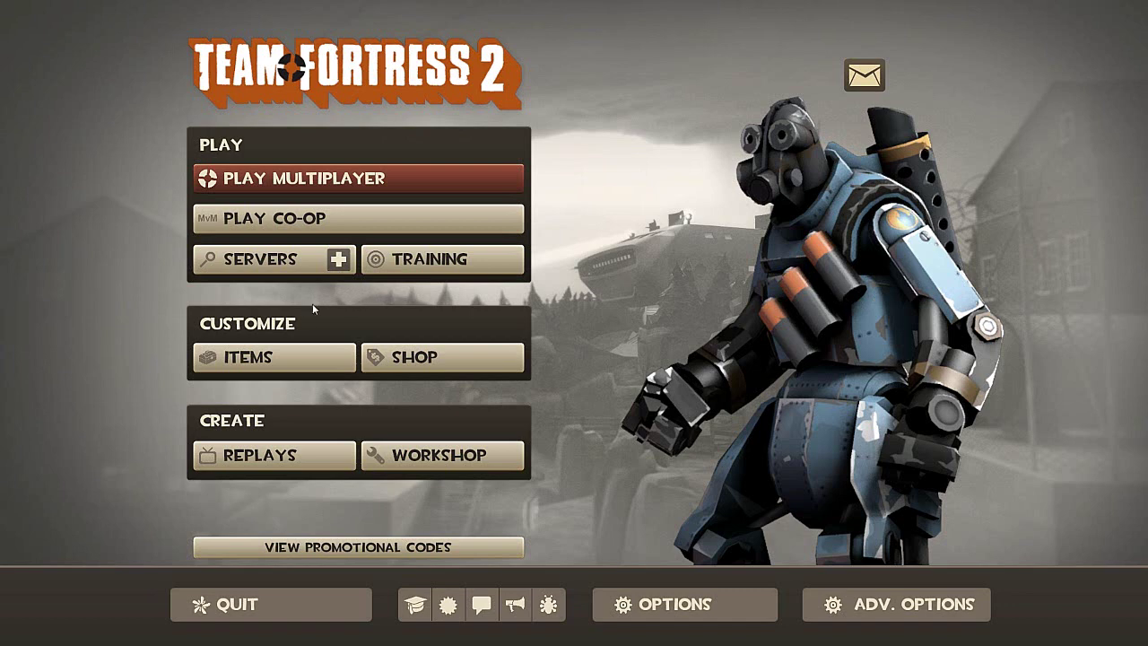
{"action": "left_click", "coordinate": [335, 260]}
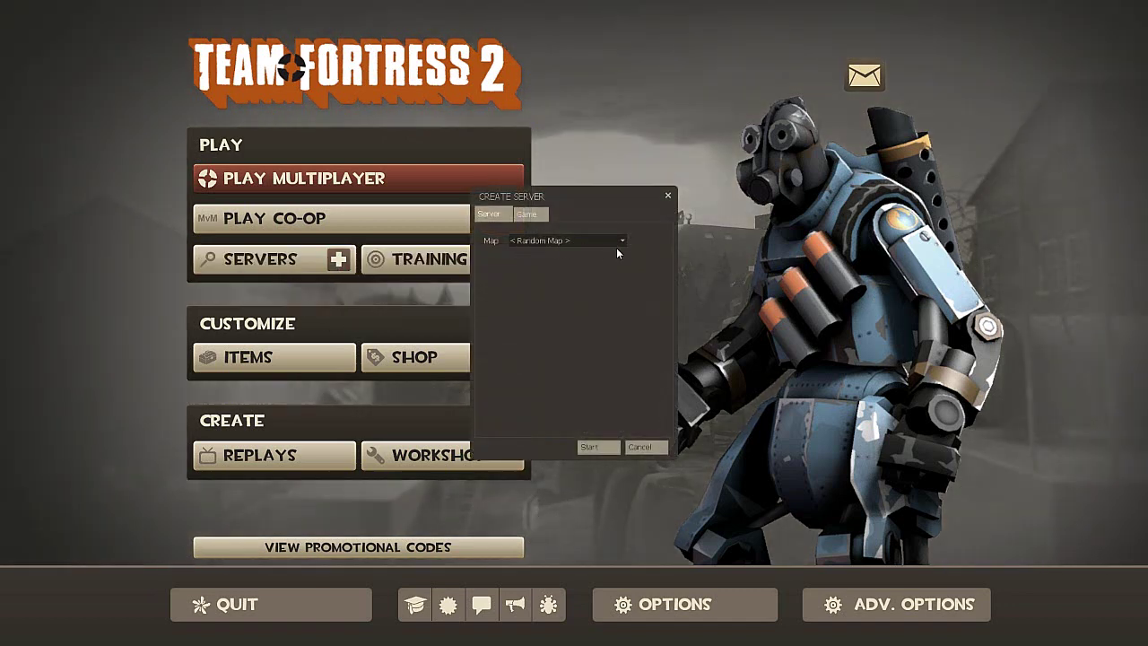
{"action": "left_click", "coordinate": [622, 240]}
{"action": "left_click", "coordinate": [539, 213]}
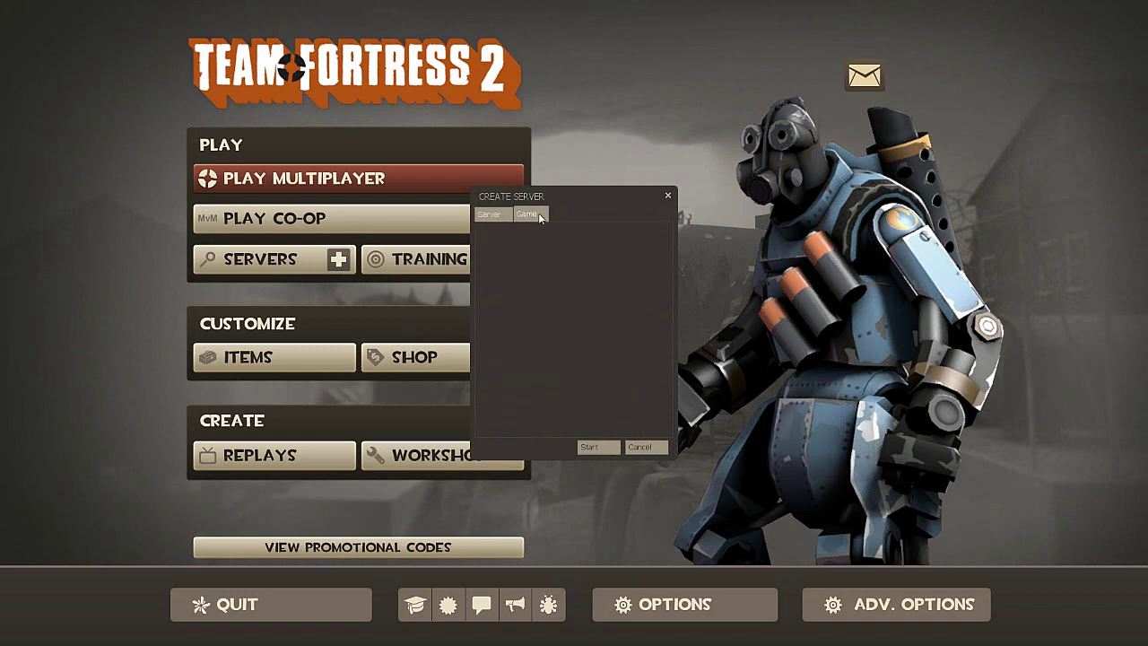
{"action": "left_click", "coordinate": [502, 216]}
{"action": "left_click", "coordinate": [617, 242]}
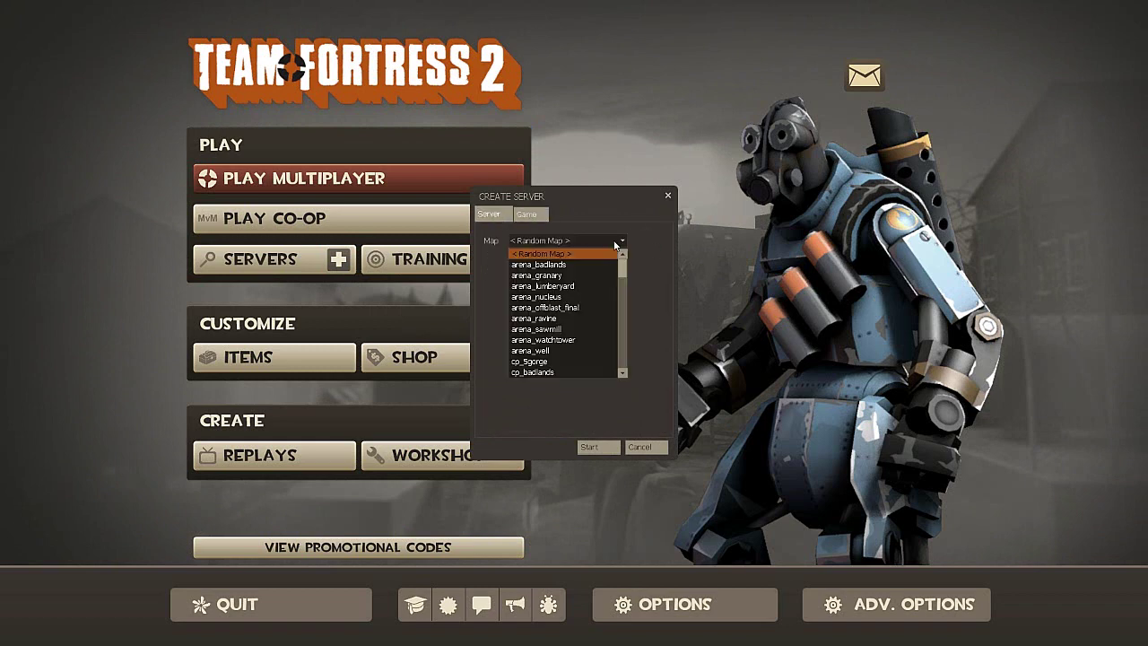
{"action": "left_click_drag", "start_coordinate": [623, 271], "coordinate": [621, 385]}
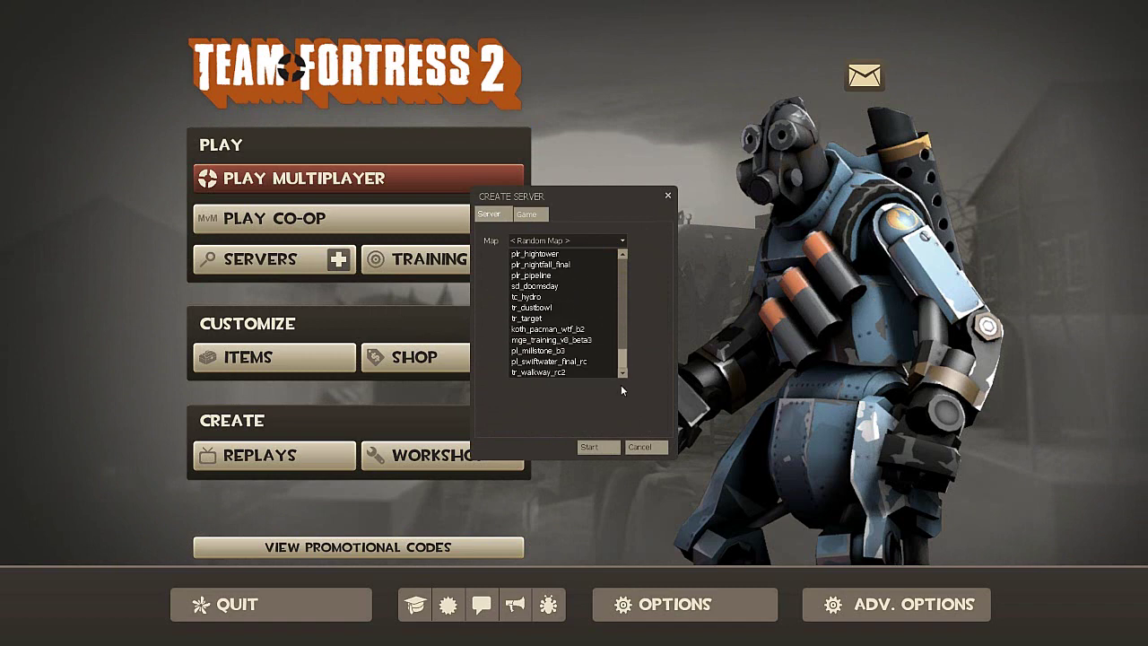
{"action": "left_click", "coordinate": [553, 371]}
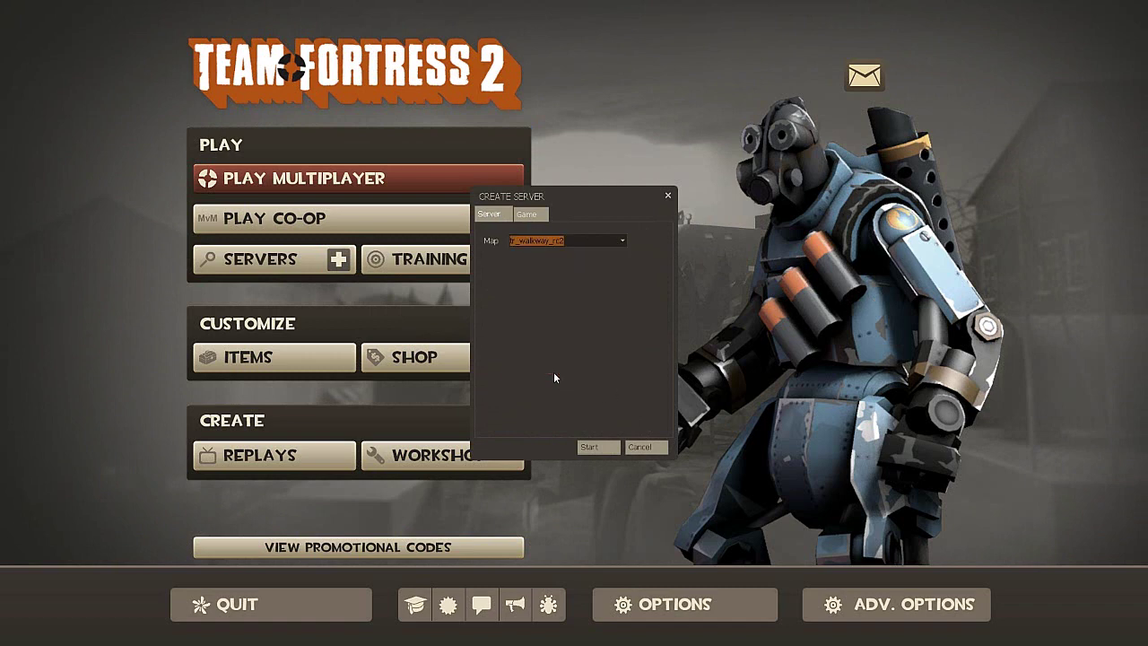
{"action": "left_click", "coordinate": [594, 447]}
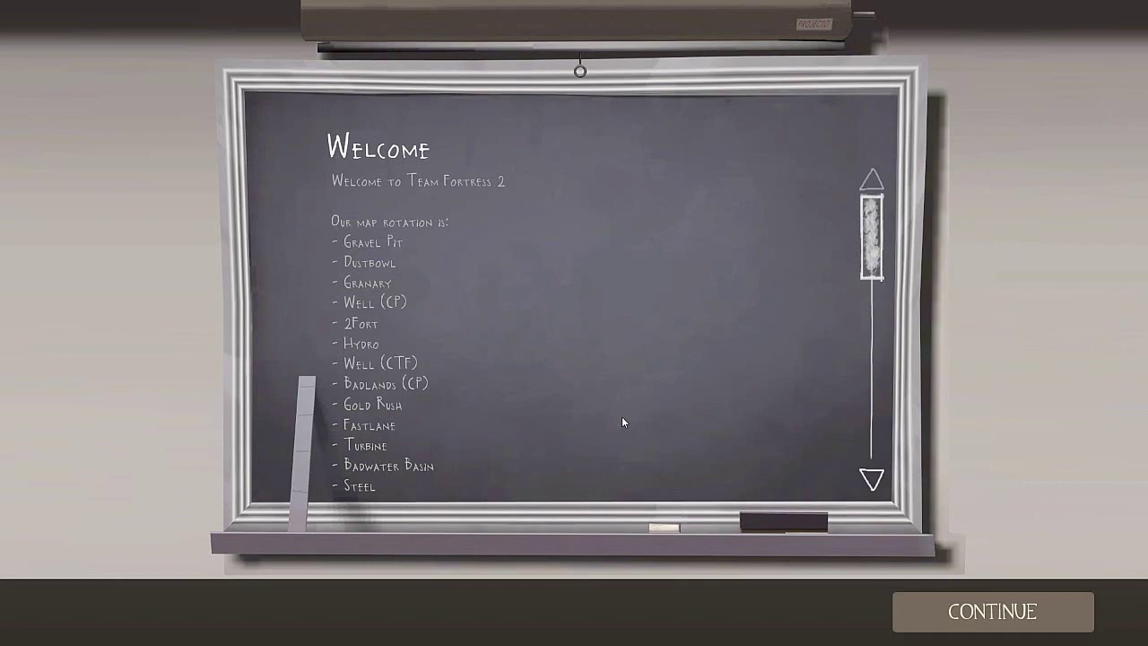
- Continue past the welcome and map information screens, then join the RED team as the Soldier class
{"action": "left_click", "coordinate": [933, 619]}
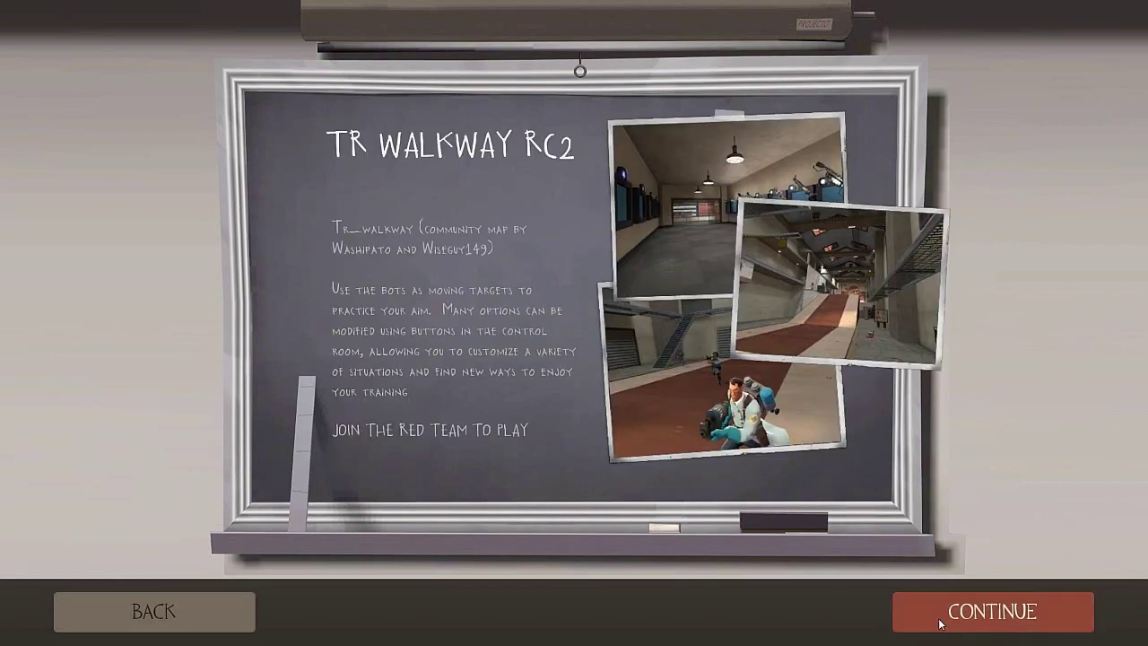
{"action": "left_click", "coordinate": [940, 623]}
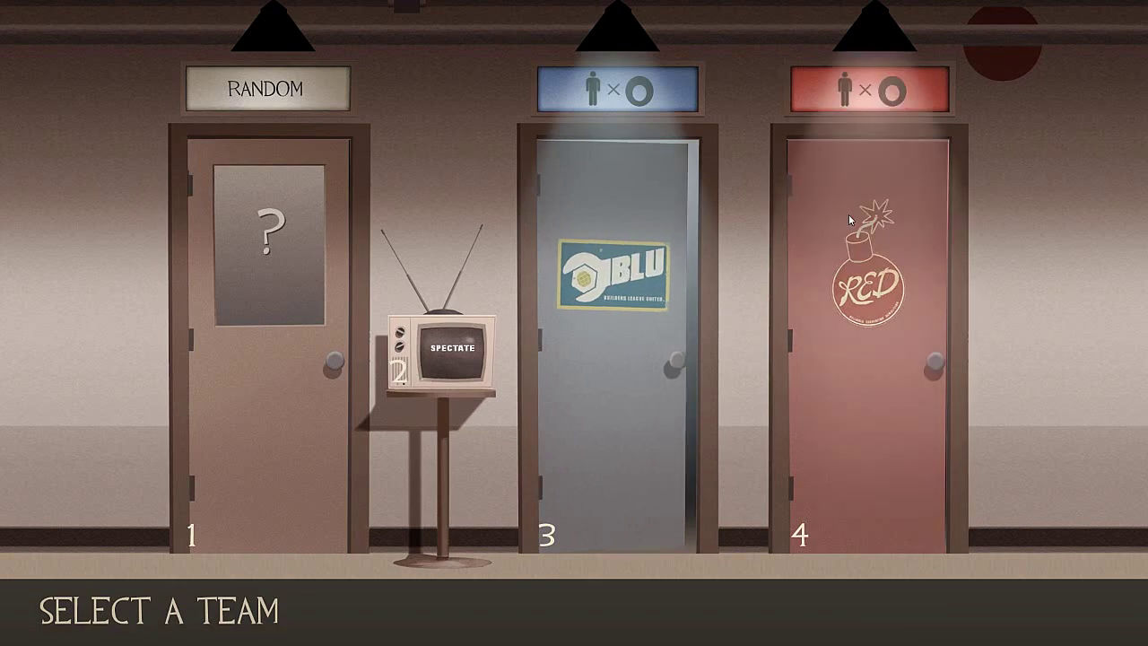
{"action": "left_click", "coordinate": [849, 214]}
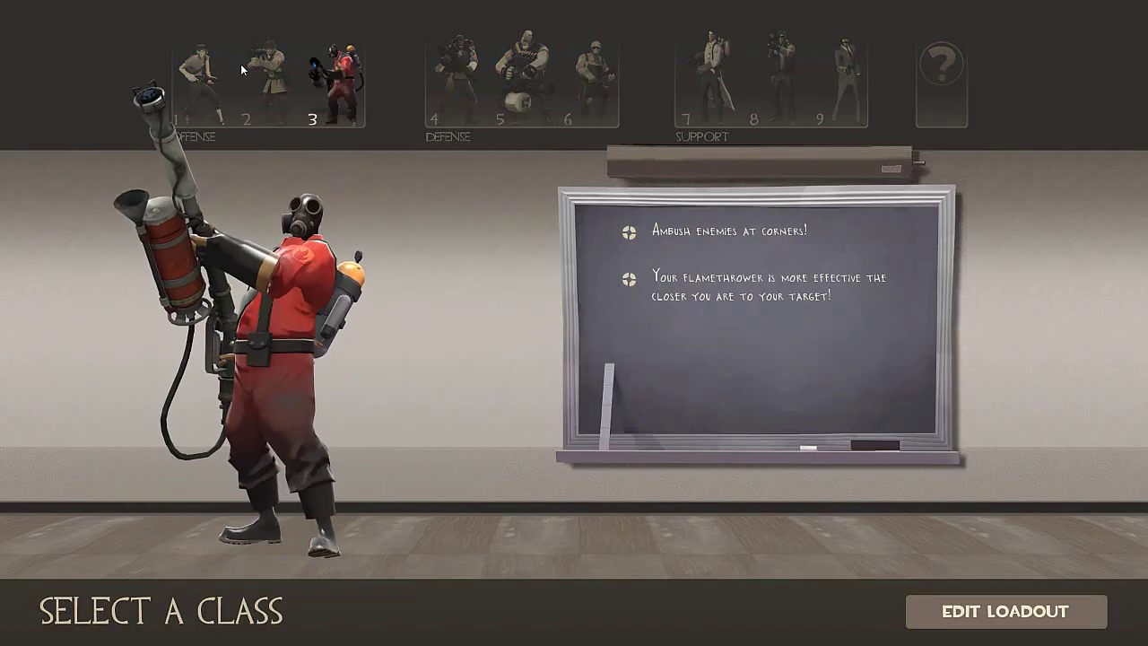
{"action": "left_click", "coordinate": [269, 85]}
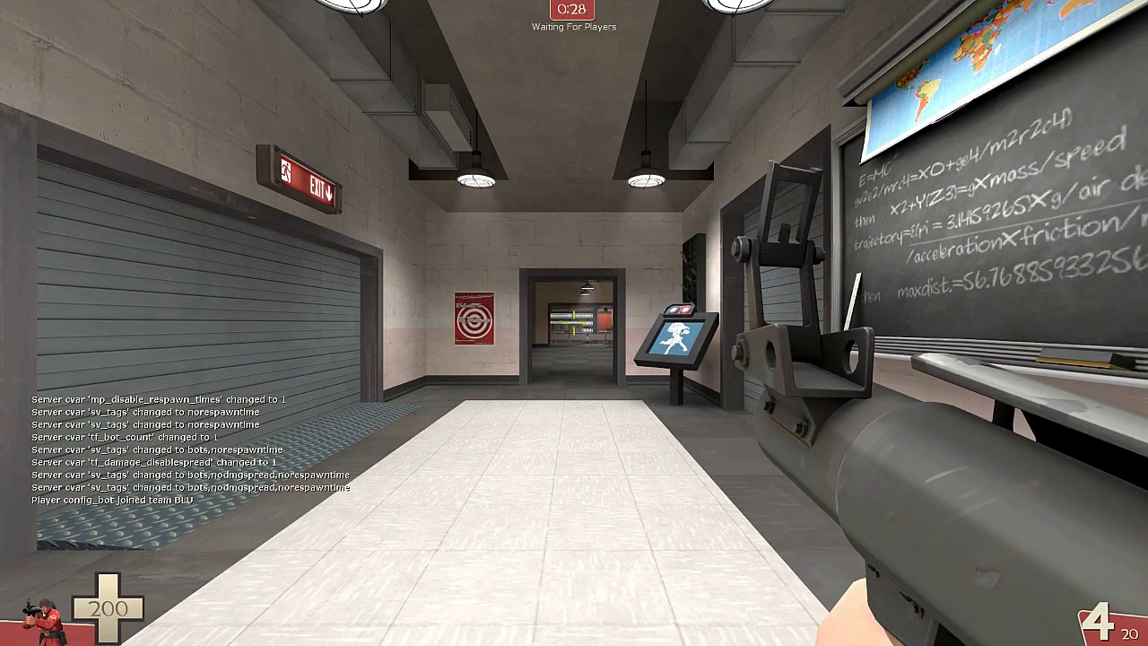
{"action": "key", "text": "w"}
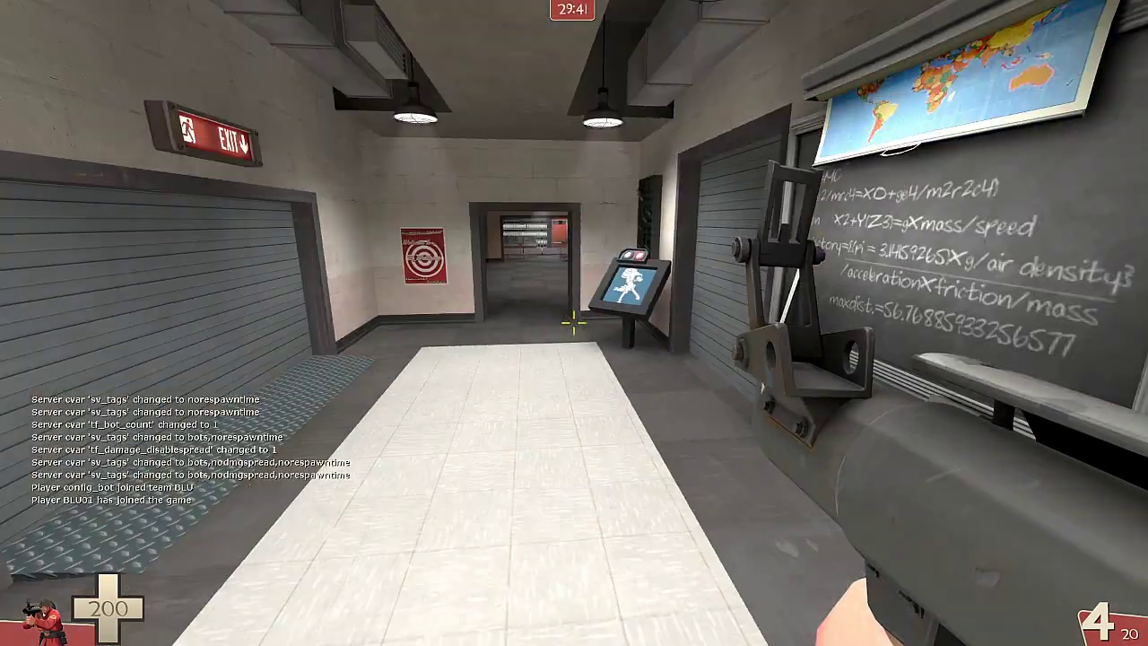
{"action": "key", "text": "Tab"}
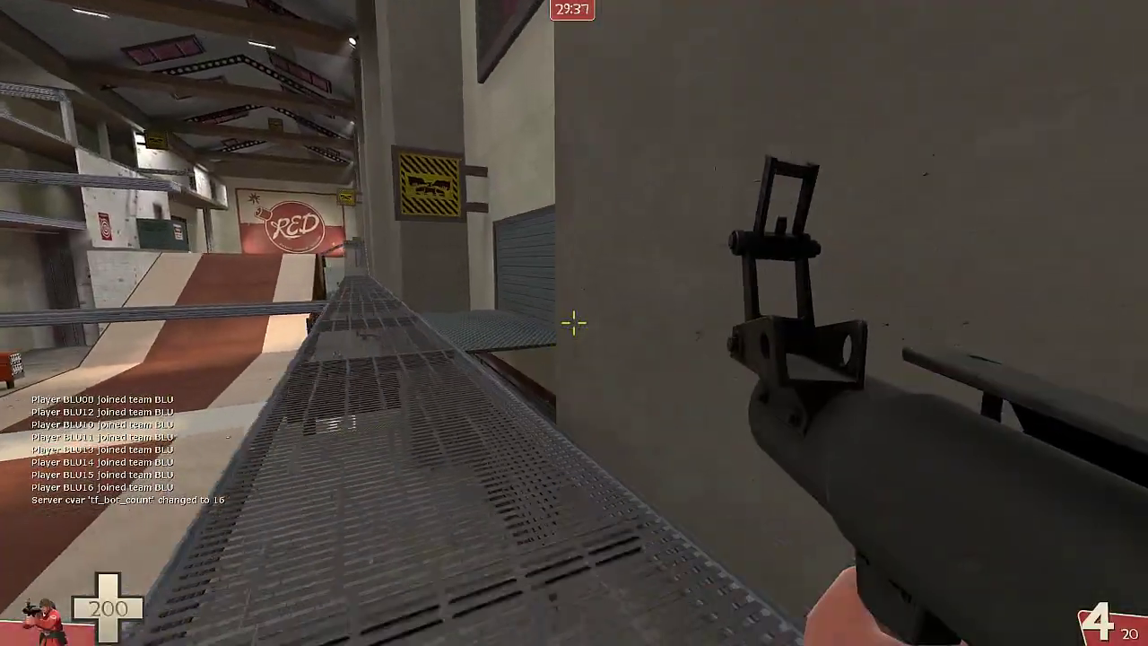
{"action": "left_click", "coordinate": [574, 323]}
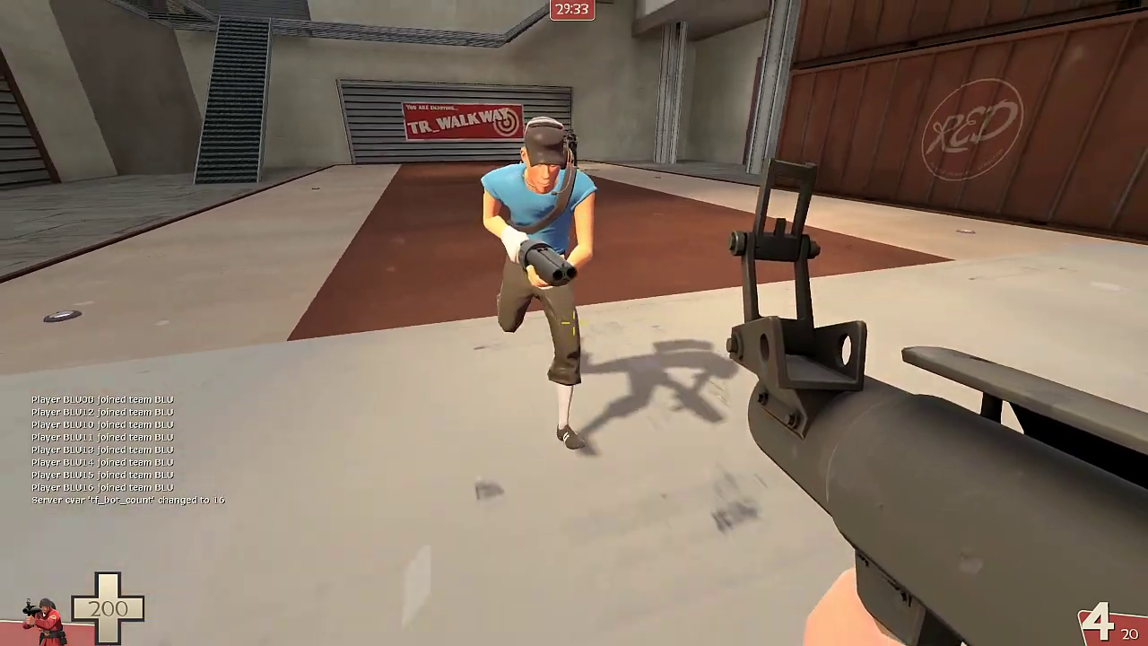
{"action": "key", "text": "3"}
{"action": "left_click", "coordinate": [574, 323]}
{"action": "key", "text": "1"}
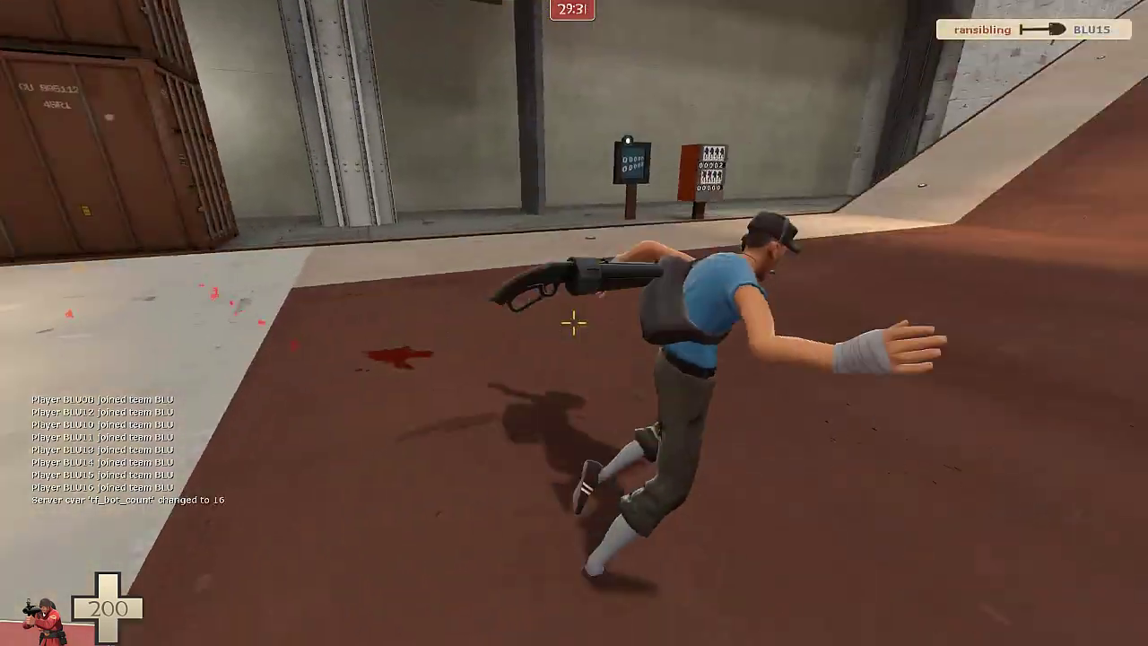
{"action": "left_click", "coordinate": [574, 323]}
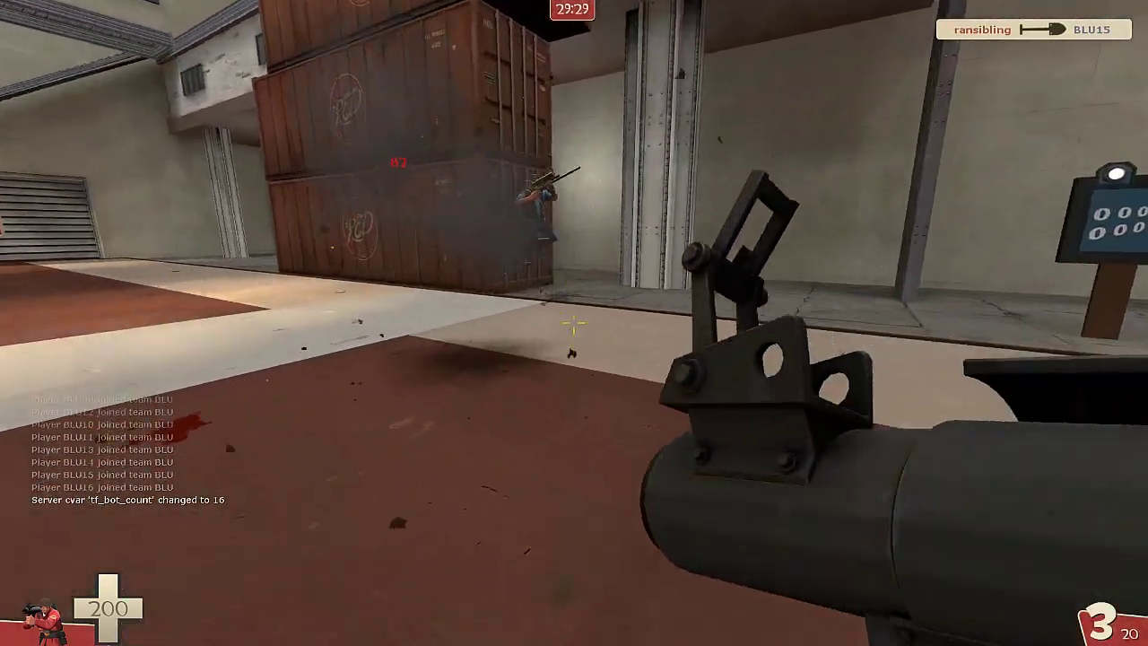
{"action": "left_click", "coordinate": [574, 323]}
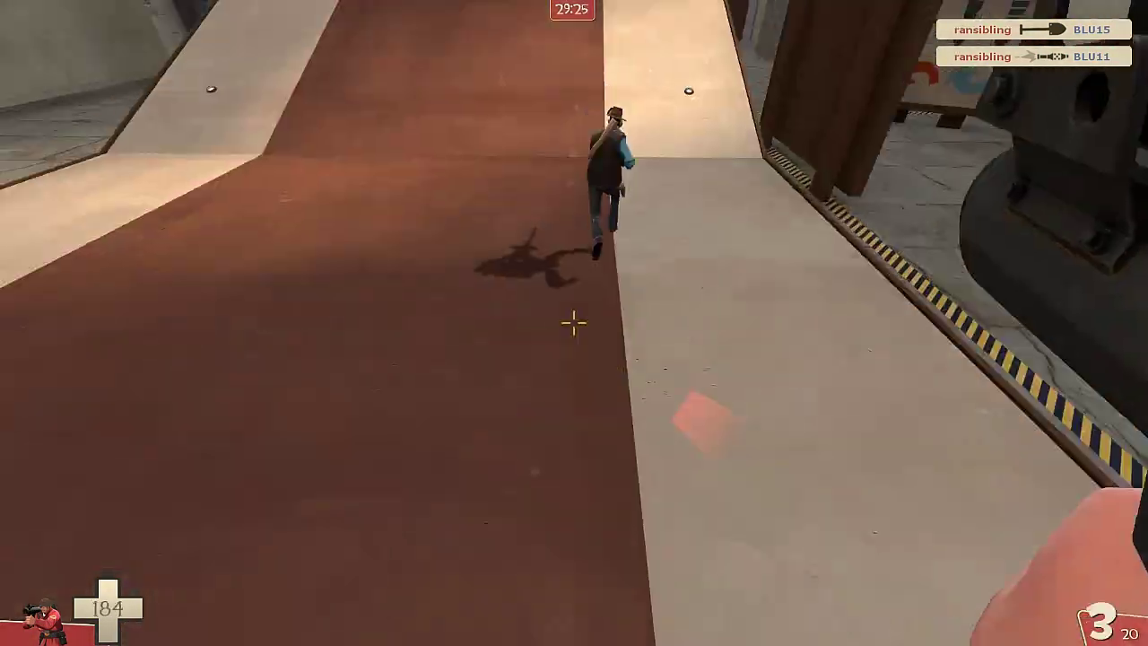
{"action": "left_click", "coordinate": [574, 323]}
{"action": "key", "text": "1"}
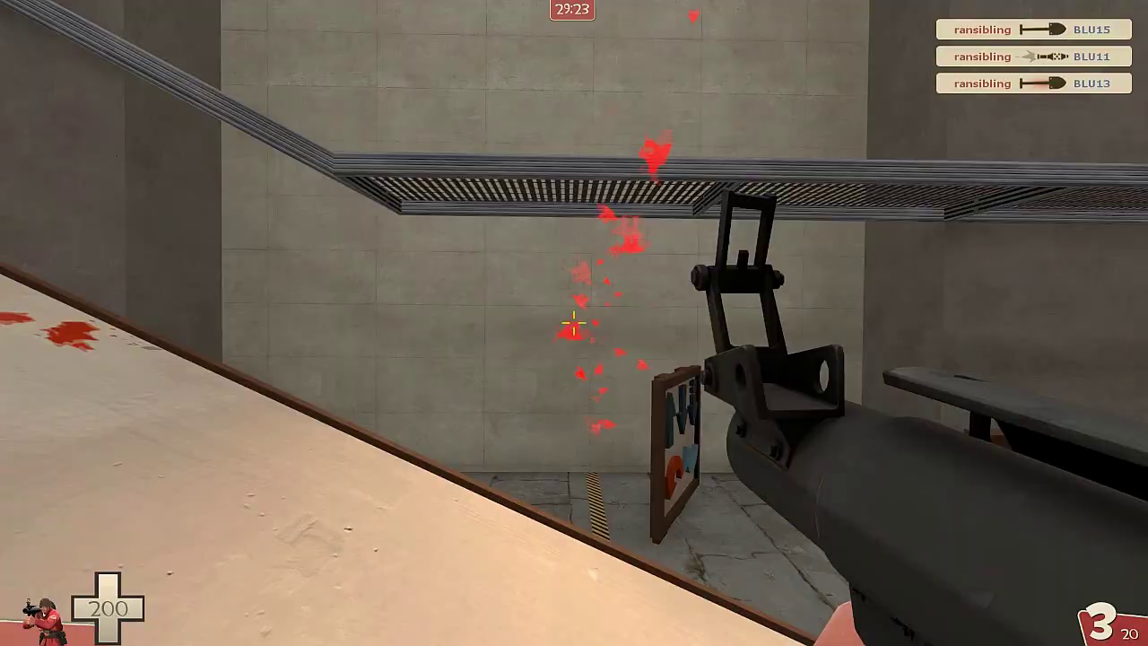